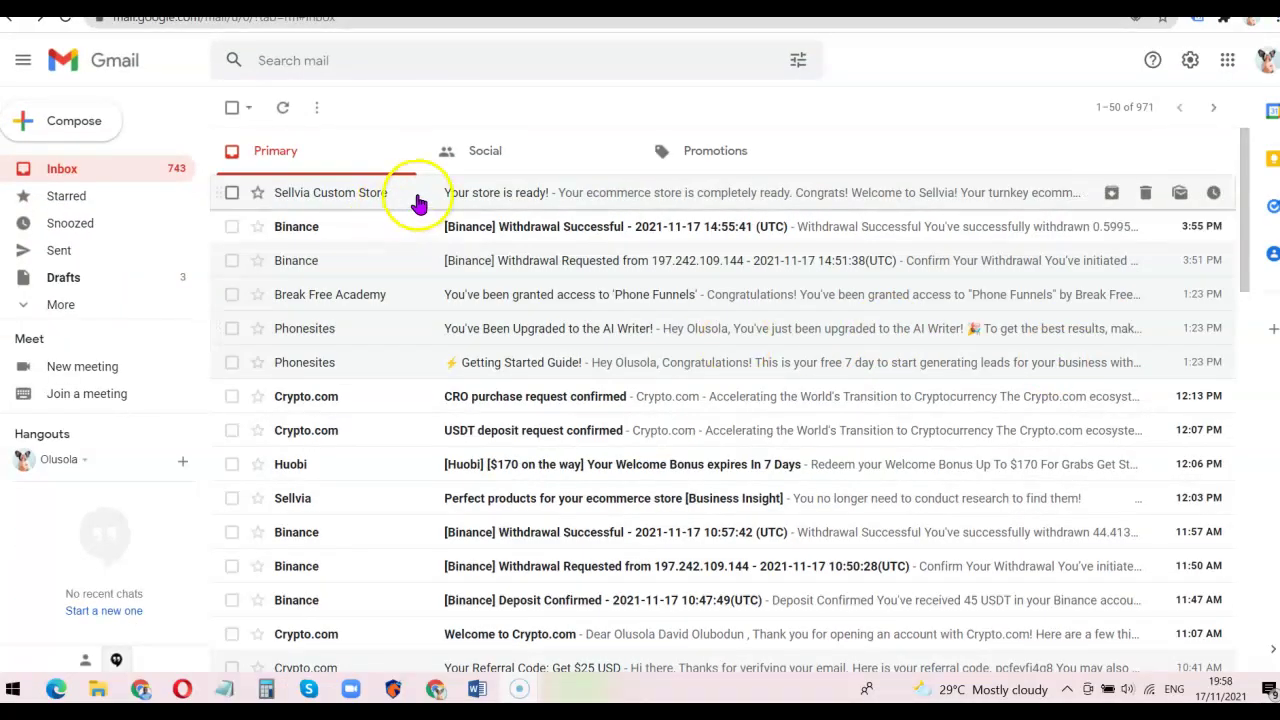
# - Open the "Your store is ready!" email from Sellvia Custom Store and read through to the link to the online store
pyautogui.click(418, 200)
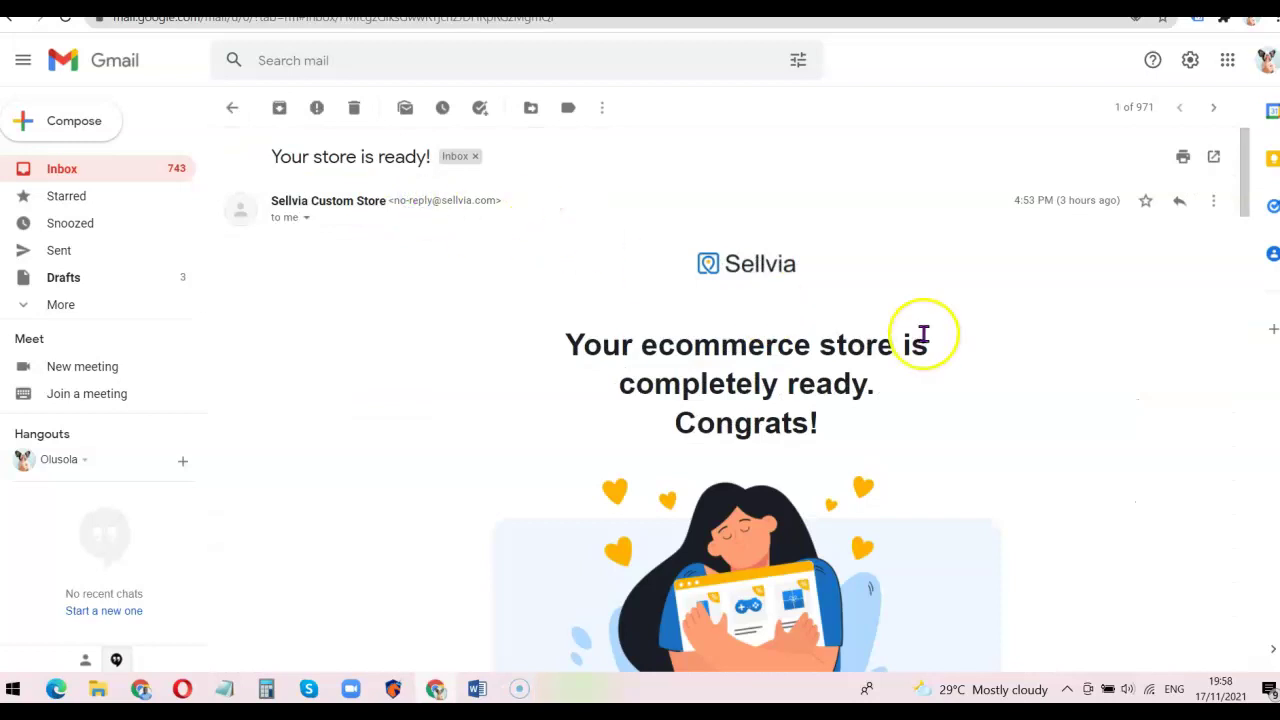
pyautogui.scroll(-1, 920, 335)
pyautogui.scroll(1, 924, 342)
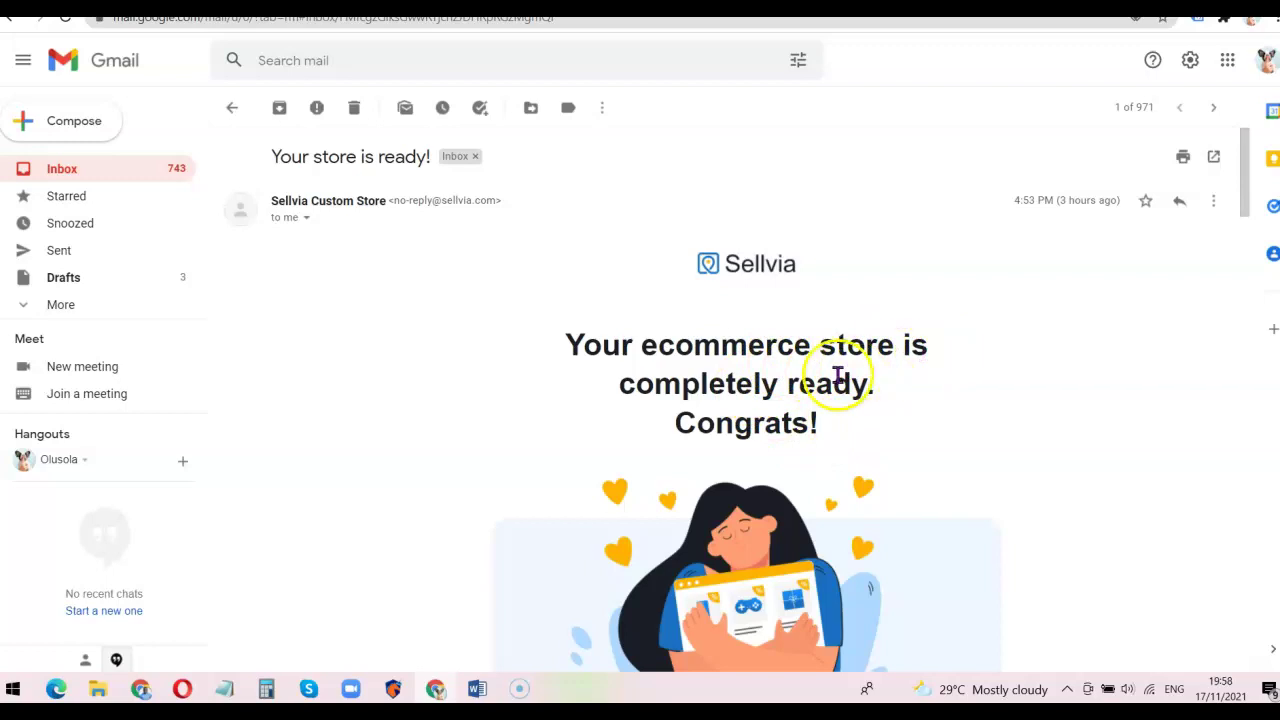
pyautogui.scroll(-4, 870, 360)
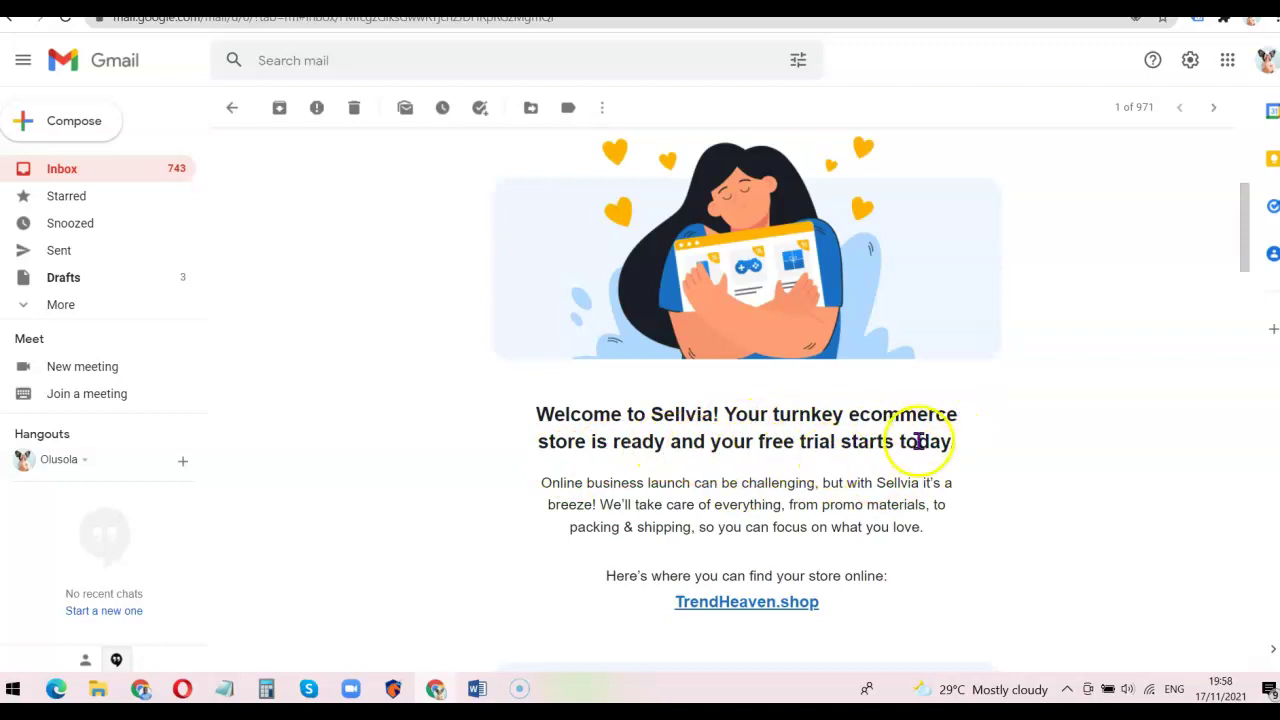
pyautogui.scroll(-2, 920, 440)
pyautogui.scroll(1, 924, 442)
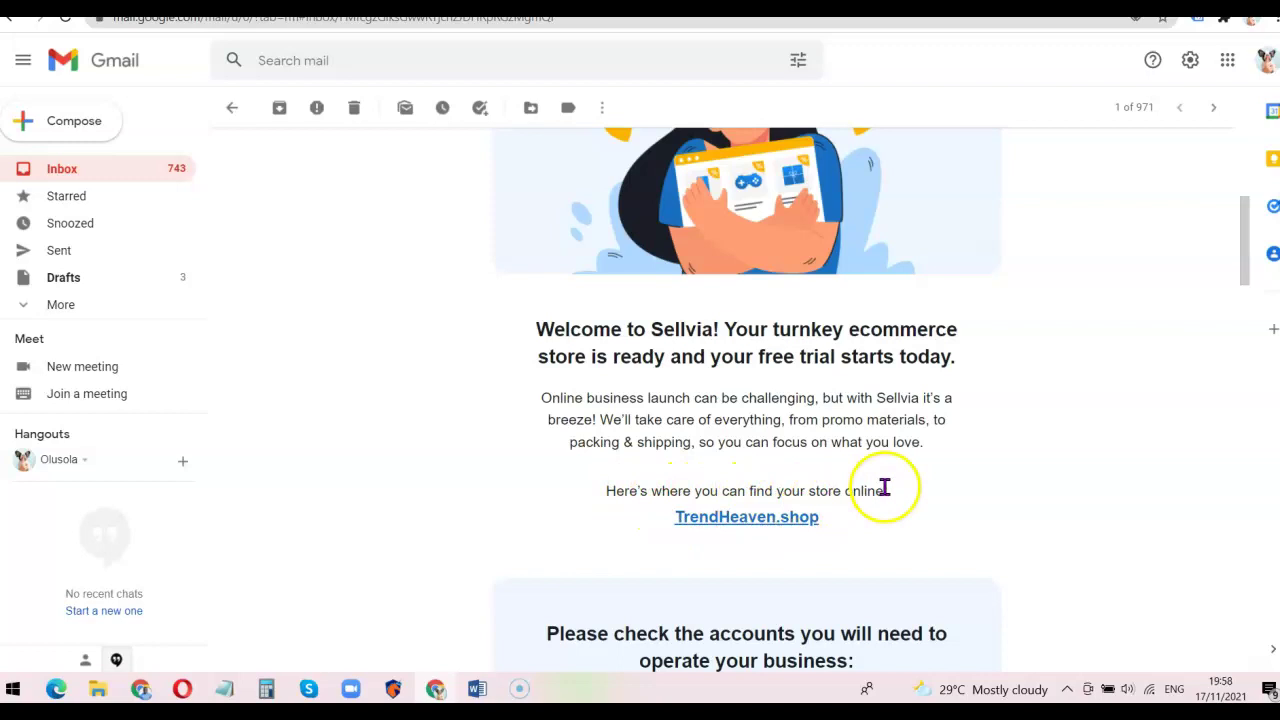
# - Open the TrendHeaven.shop link in a new tab and look over the store's homepage banner and product sections
pyautogui.rightClick(744, 519)
pyautogui.click(810, 370)
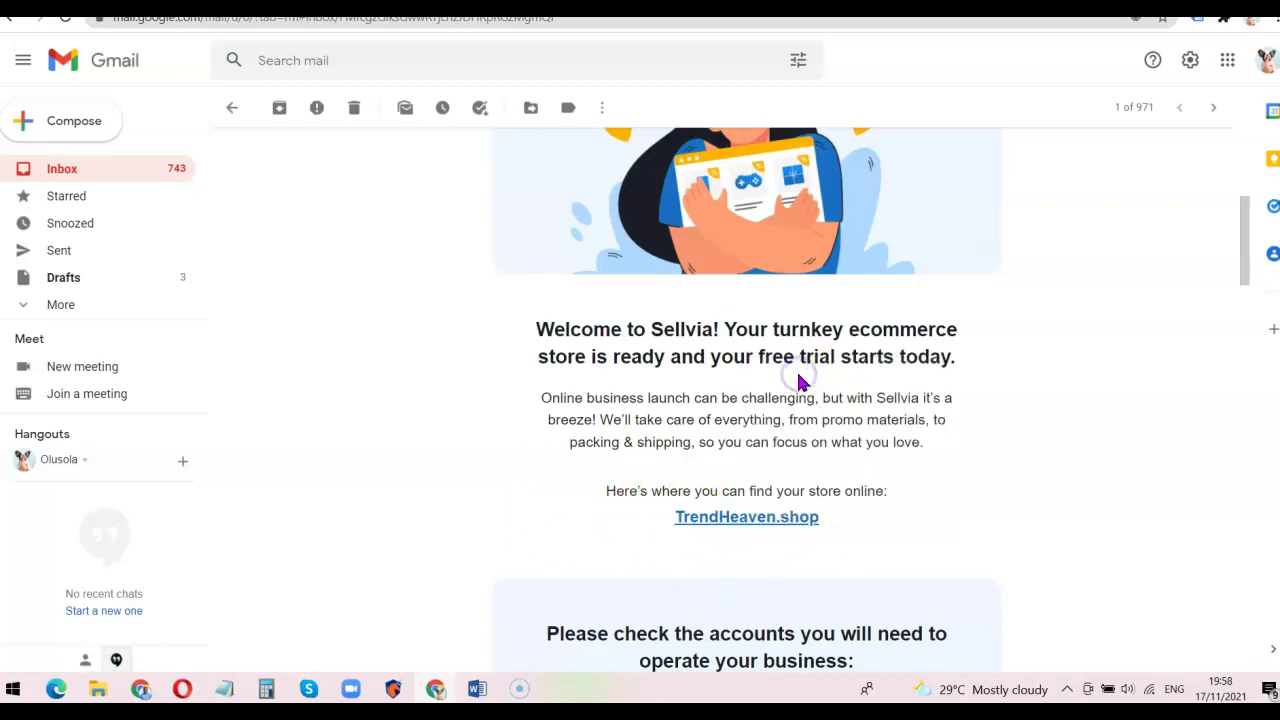
pyautogui.click(320, 3)
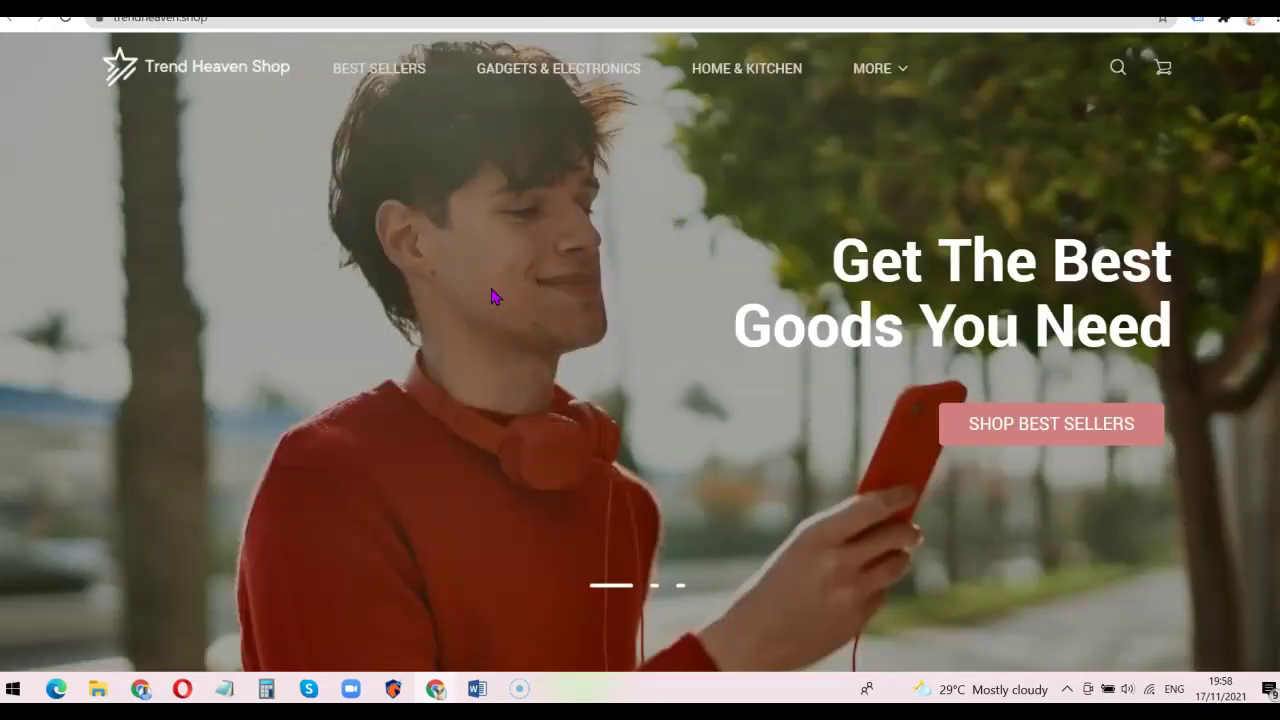
pyautogui.scroll(-6, 670, 318)
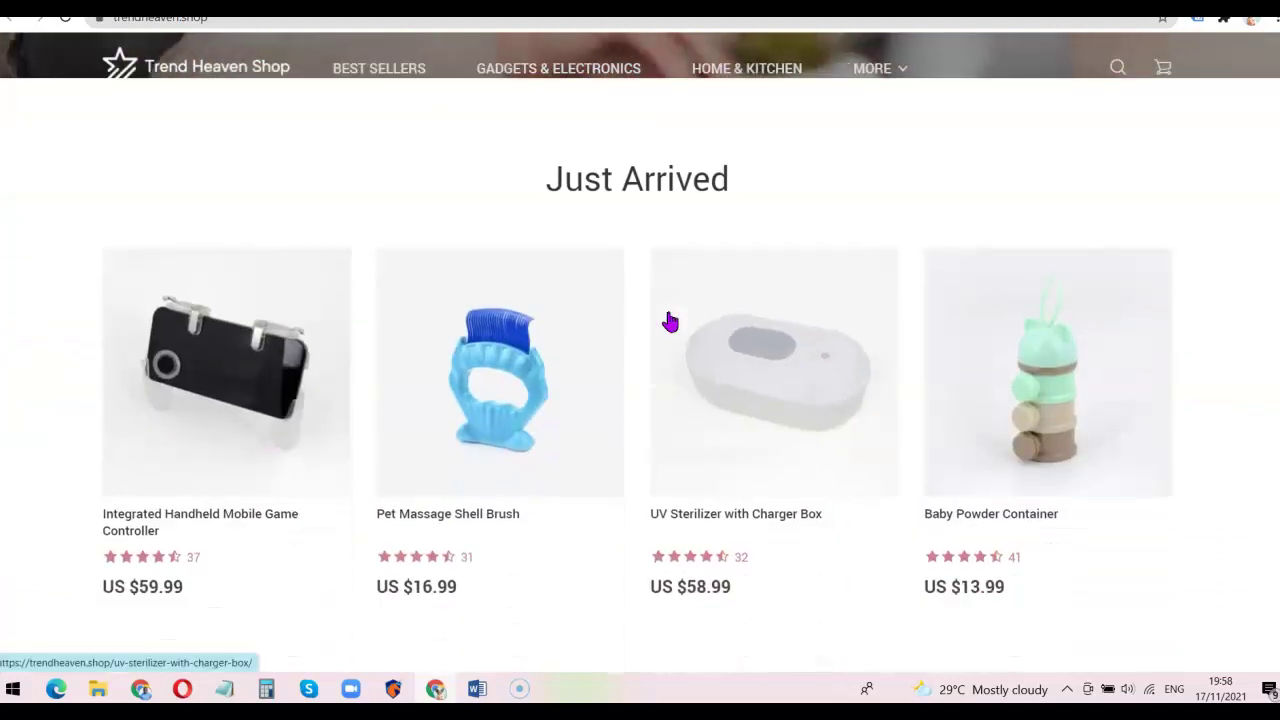
pyautogui.scroll(-7, 670, 321)
pyautogui.scroll(3, 670, 320)
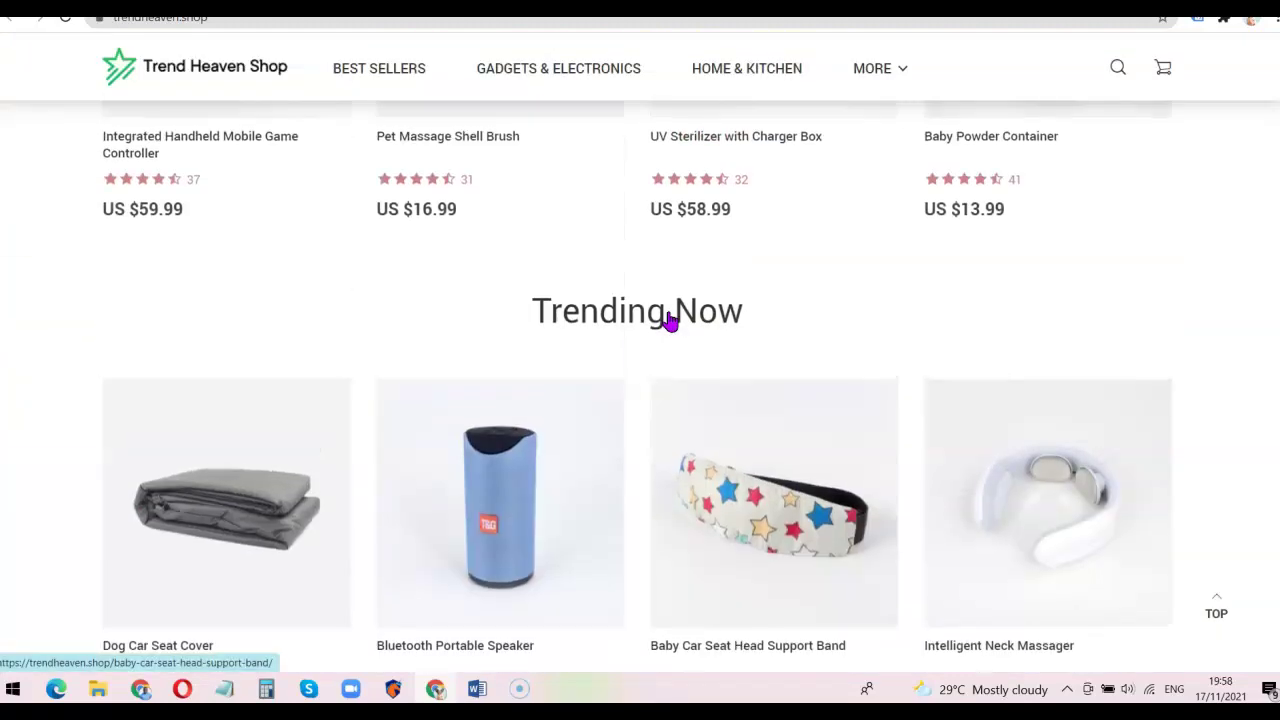
pyautogui.scroll(10, 670, 320)
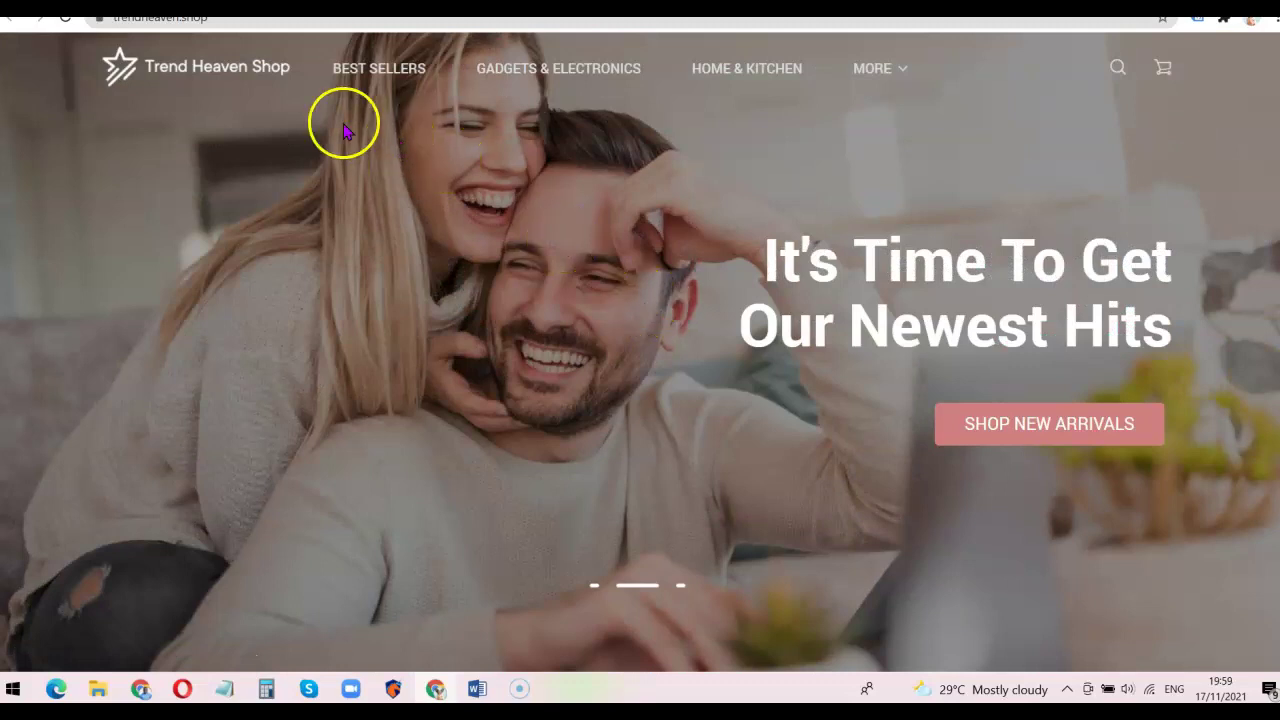
# - Return to the store-ready email and open the "Your store dashboard" link in a new tab
pyautogui.hotkey('ctrl', 'shift', 'Tab')
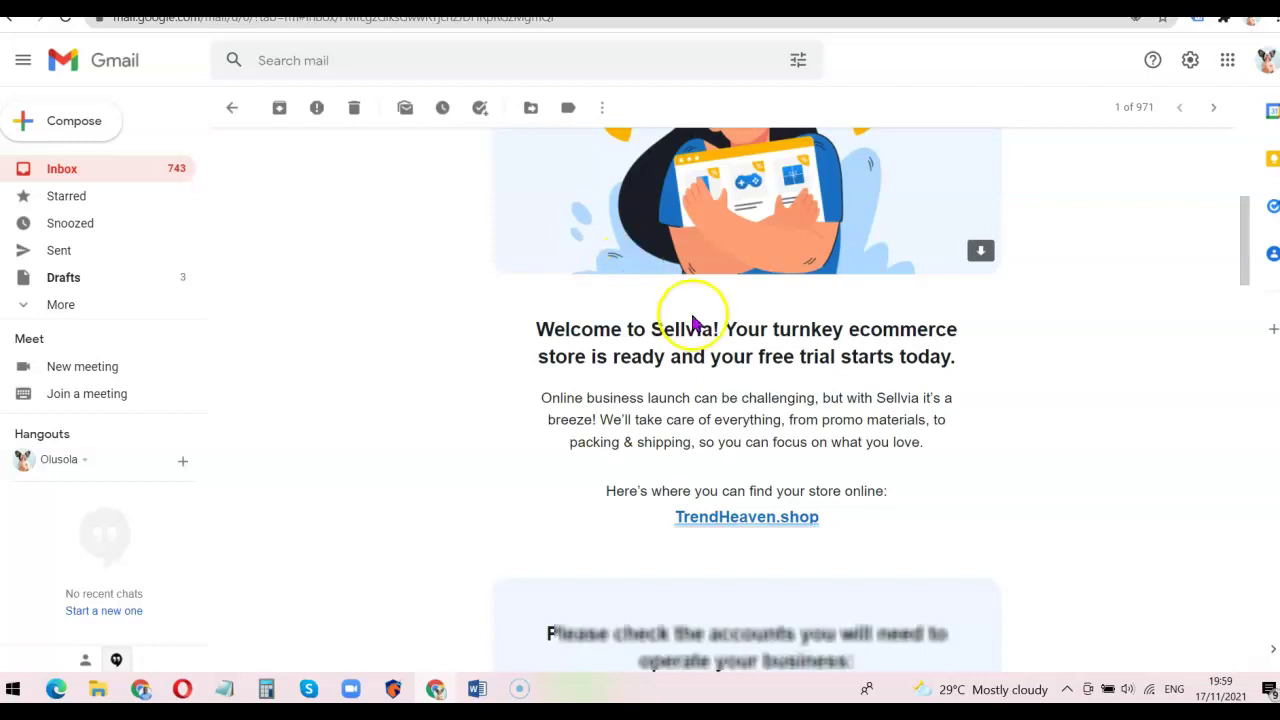
pyautogui.scroll(-2, 1018, 340)
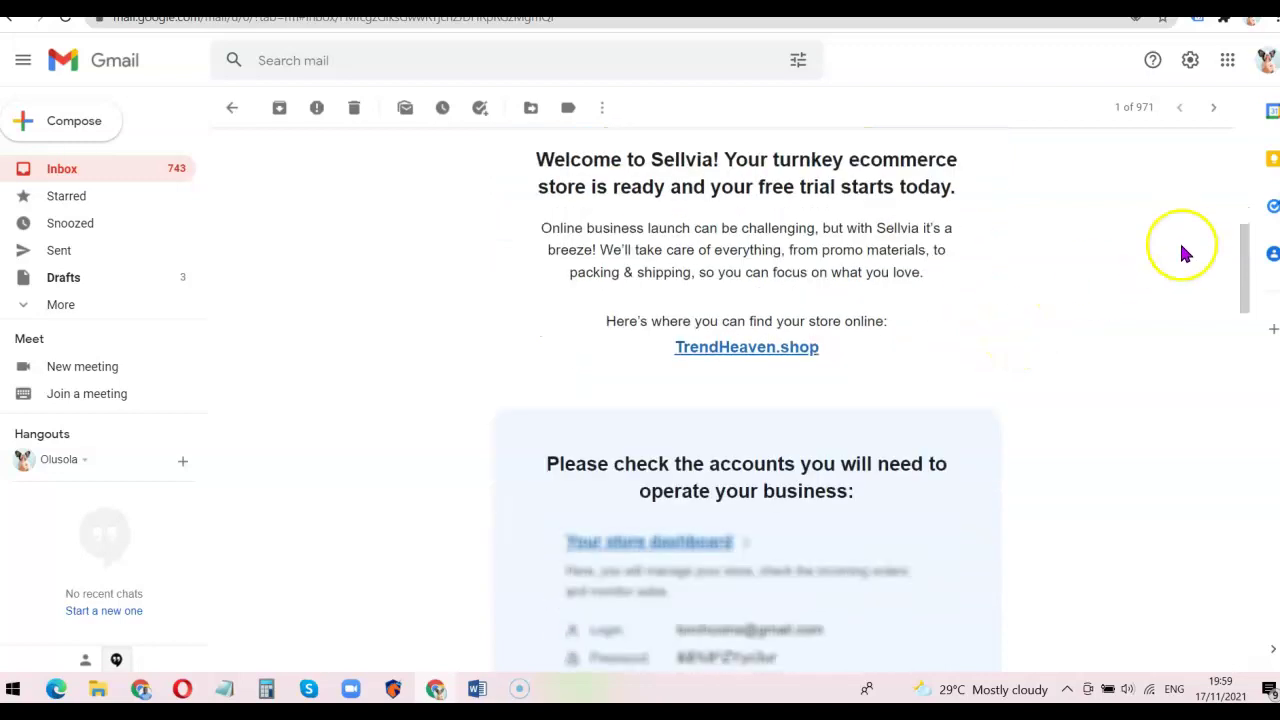
pyautogui.moveTo(1246, 243); pyautogui.dragTo(1245, 255)
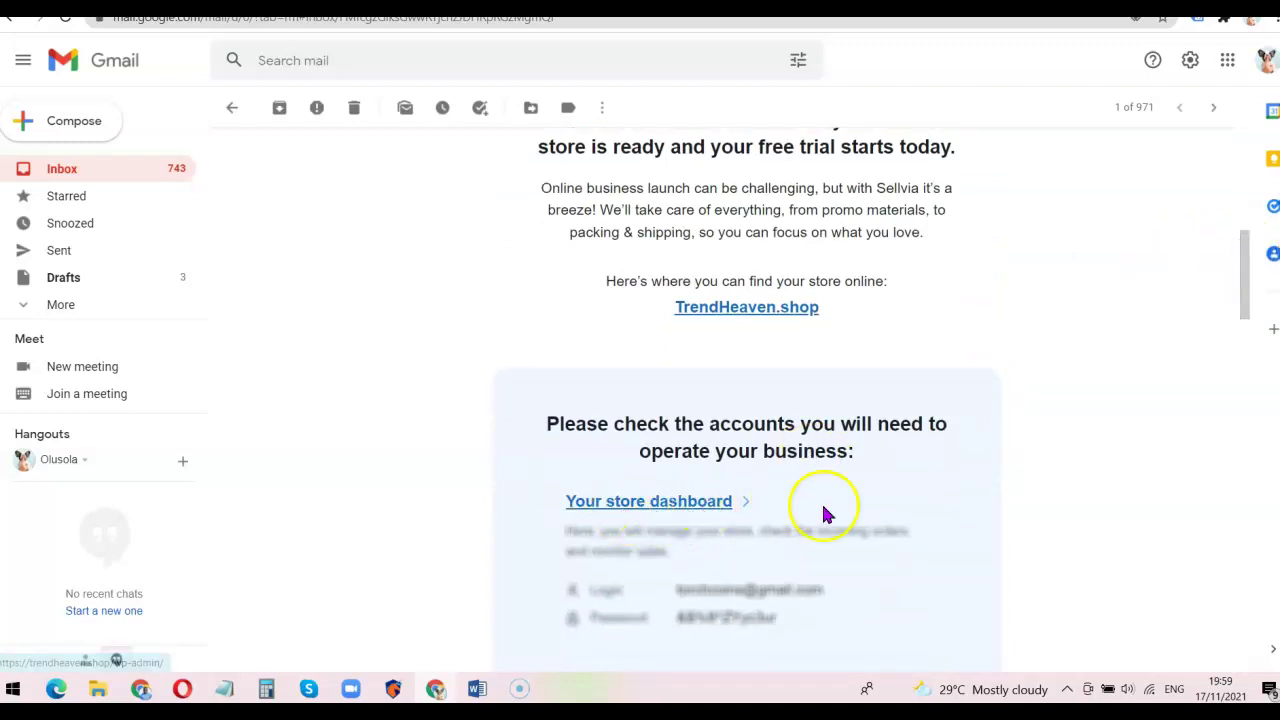
pyautogui.click(696, 503)
pyautogui.click(430, 340)
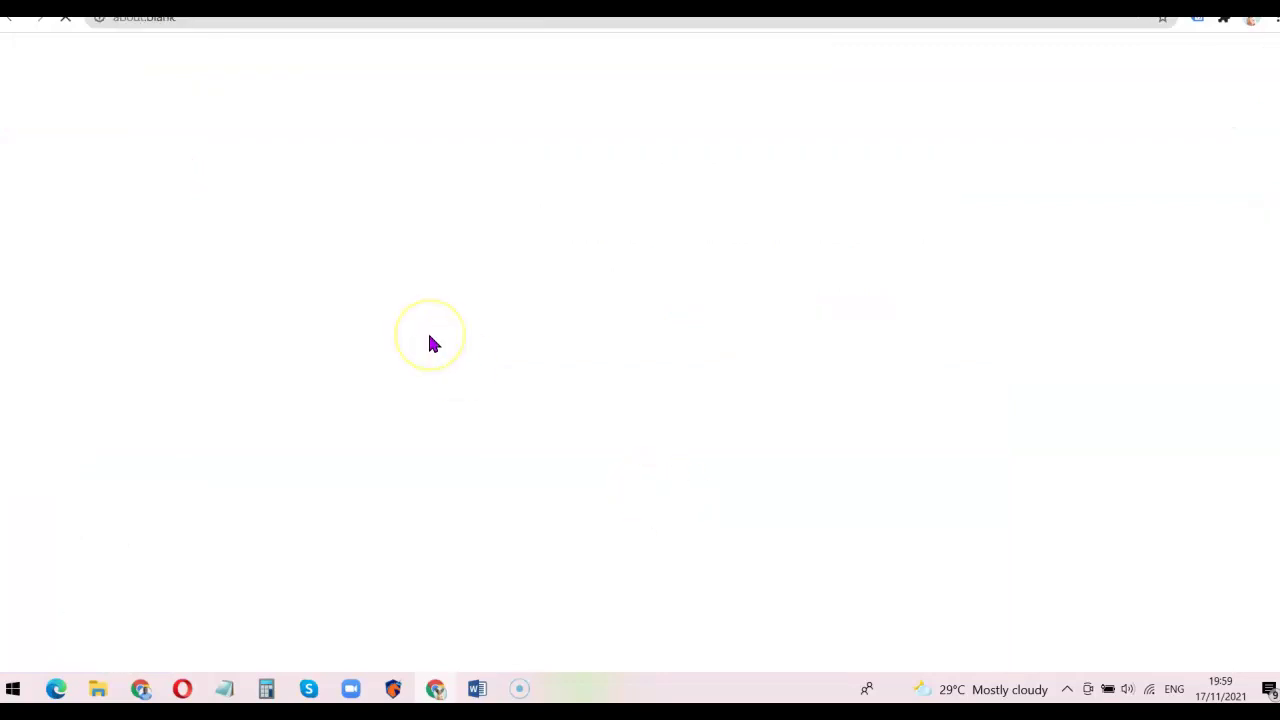
pyautogui.hotkey('ctrl', 'w')
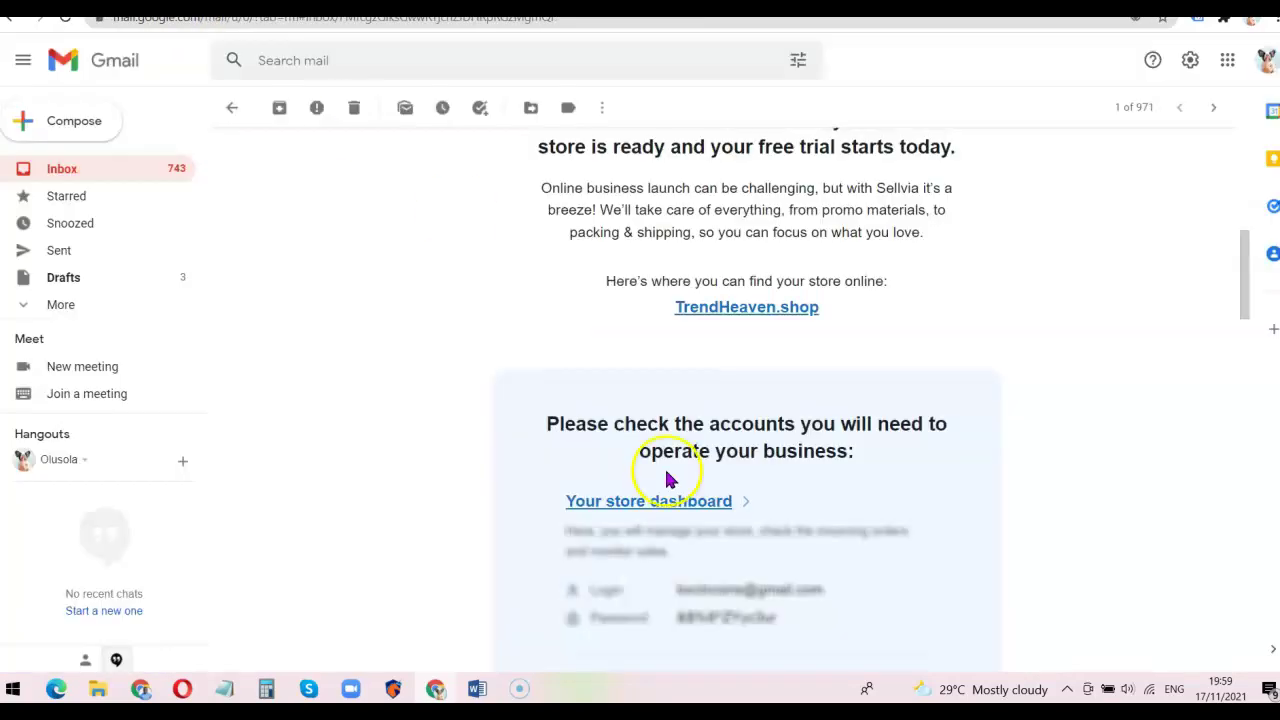
# - Copy the dashboard login address from the email and paste it into the WordPress login's Username or Email Address field
pyautogui.moveTo(675, 593); pyautogui.dragTo(826, 589)
pyautogui.rightClick(816, 592)
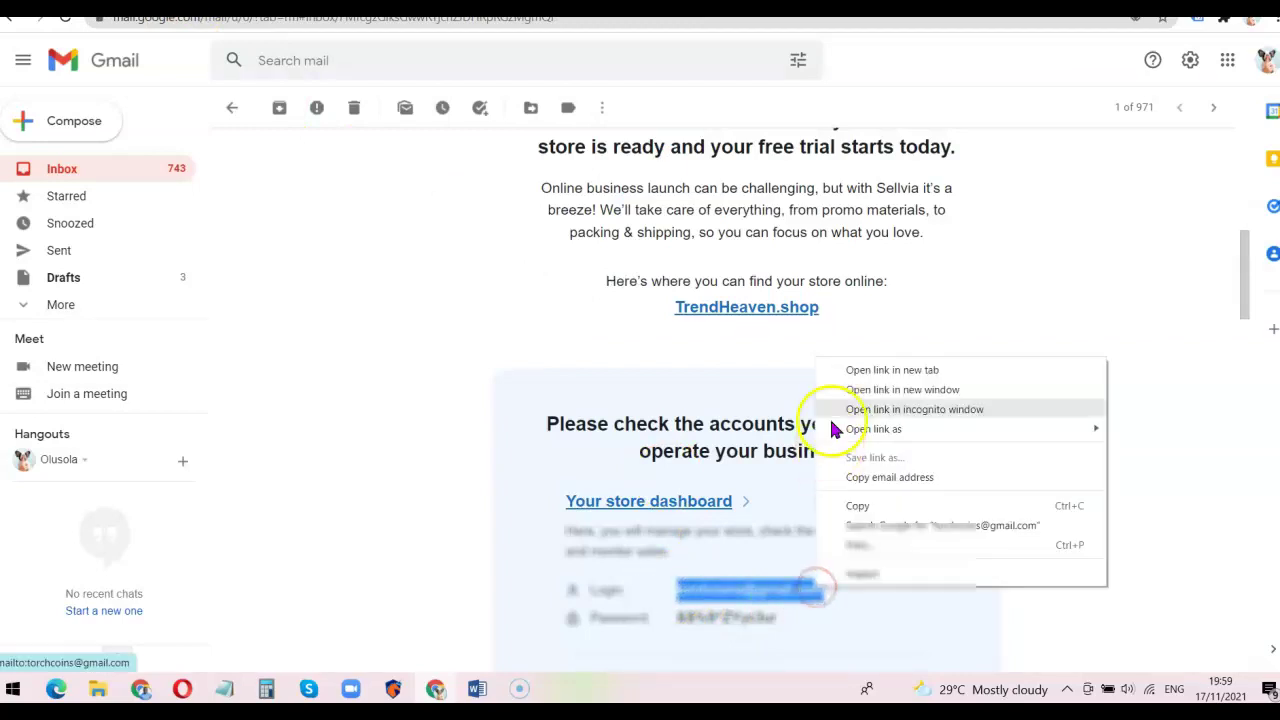
pyautogui.click(857, 504)
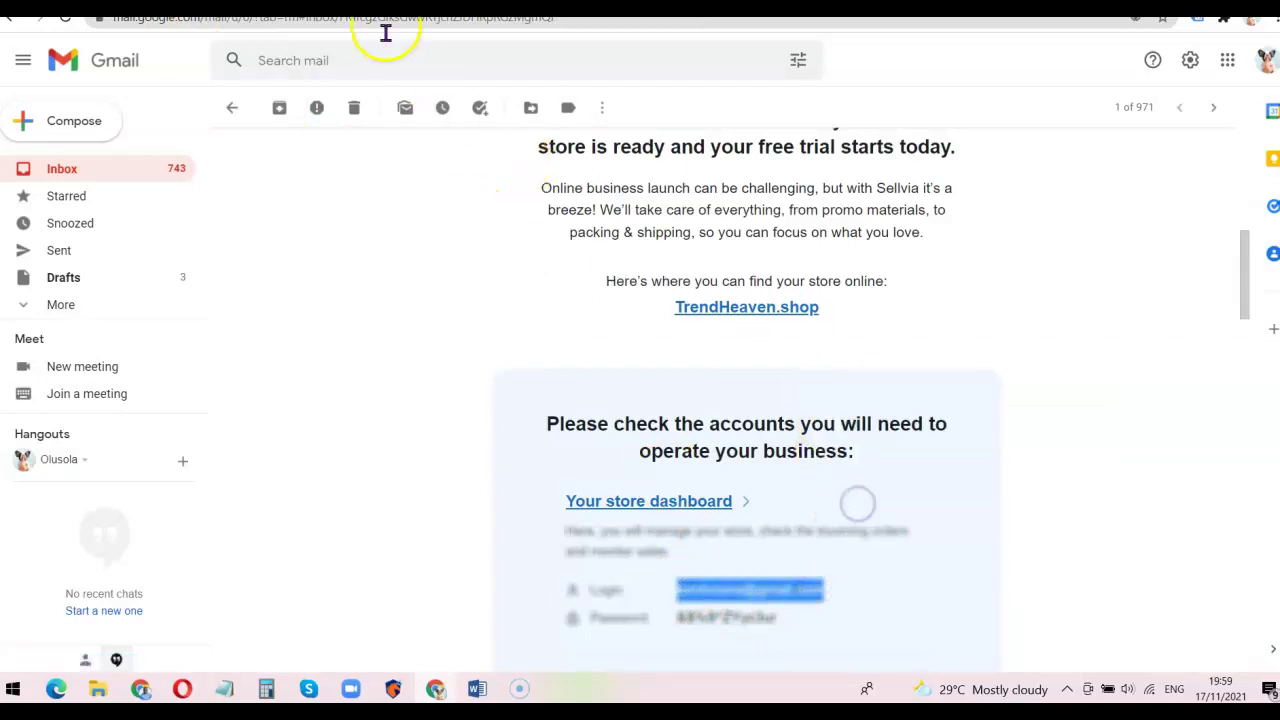
pyautogui.hotkey('ctrl', 'Tab')
pyautogui.click(584, 282)
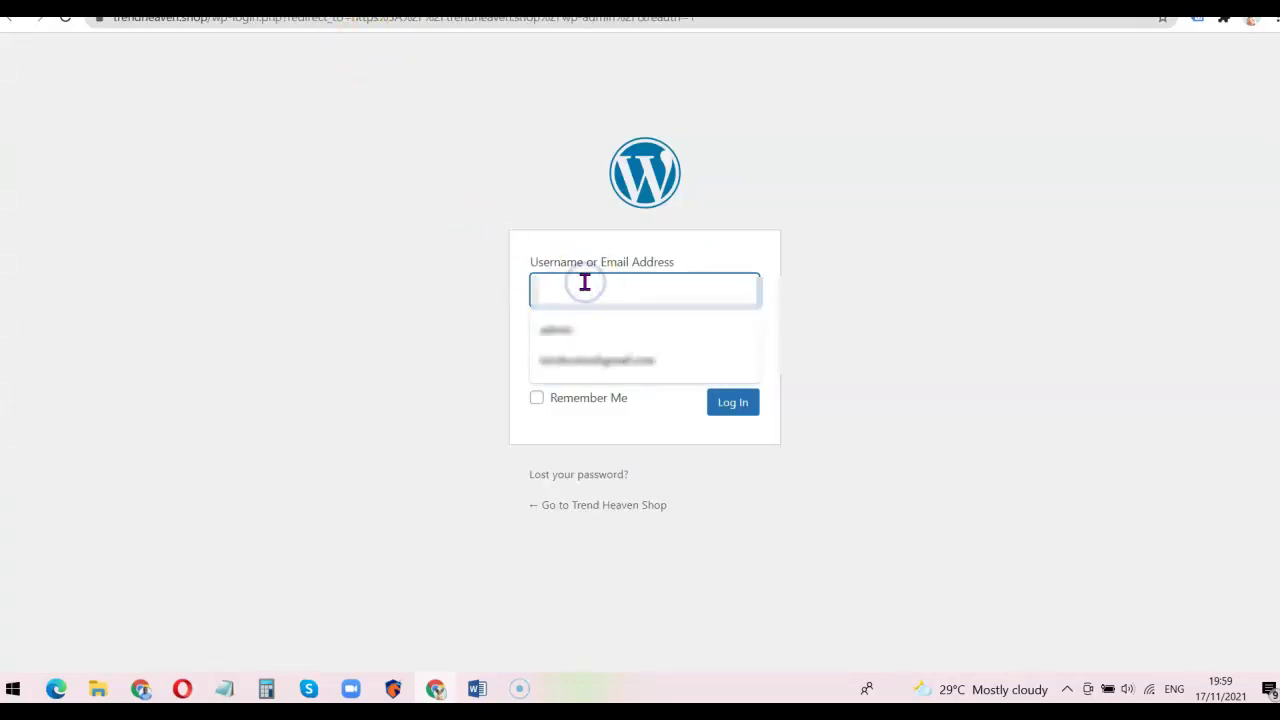
pyautogui.hotkey('ctrl', 'v')
# - Go back to the store-ready email and copy the complete store dashboard password
pyautogui.hotkey('ctrl', 'shift', 'Tab')
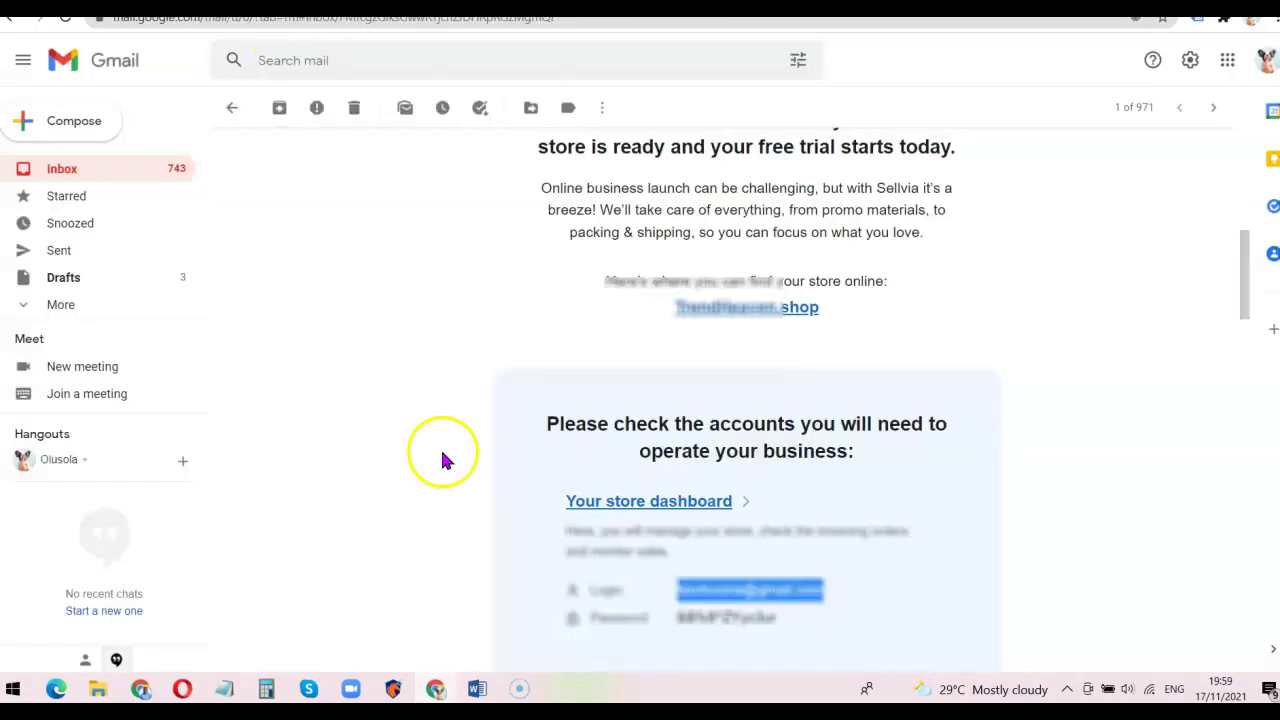
pyautogui.moveTo(678, 620); pyautogui.dragTo(757, 617)
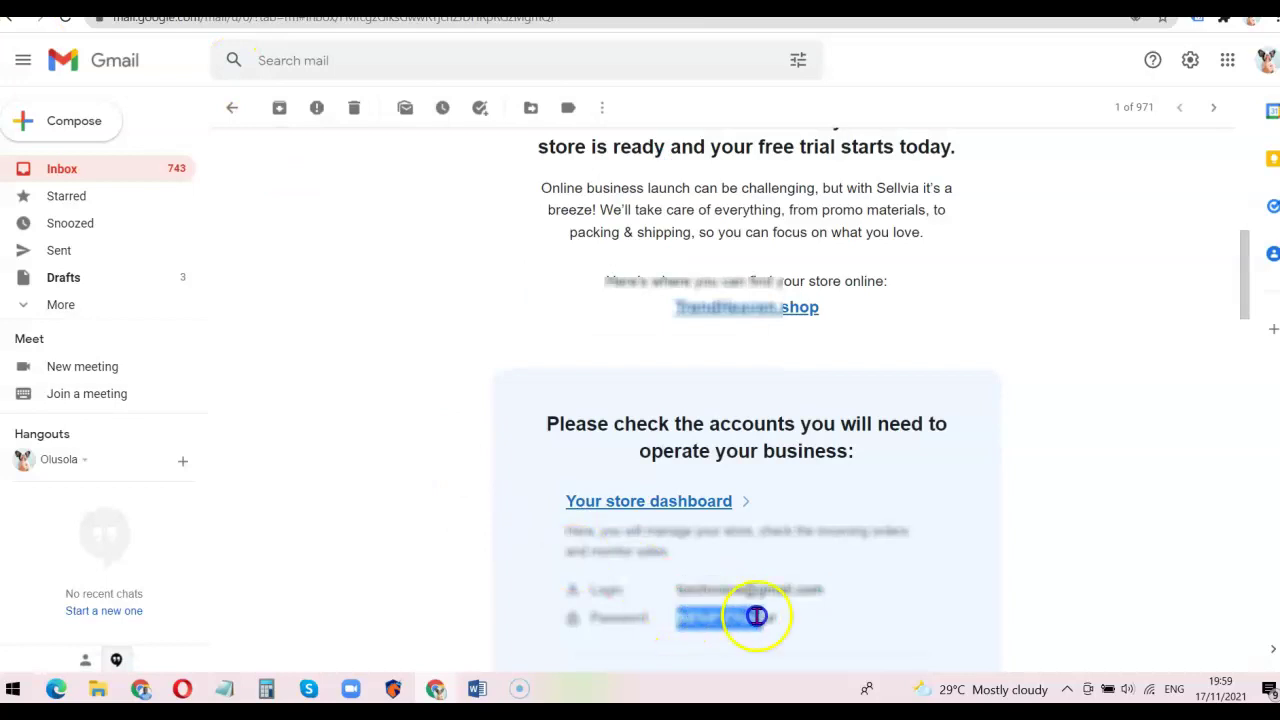
pyautogui.click(770, 617)
pyautogui.doubleClick(765, 617)
pyautogui.rightClick(765, 617)
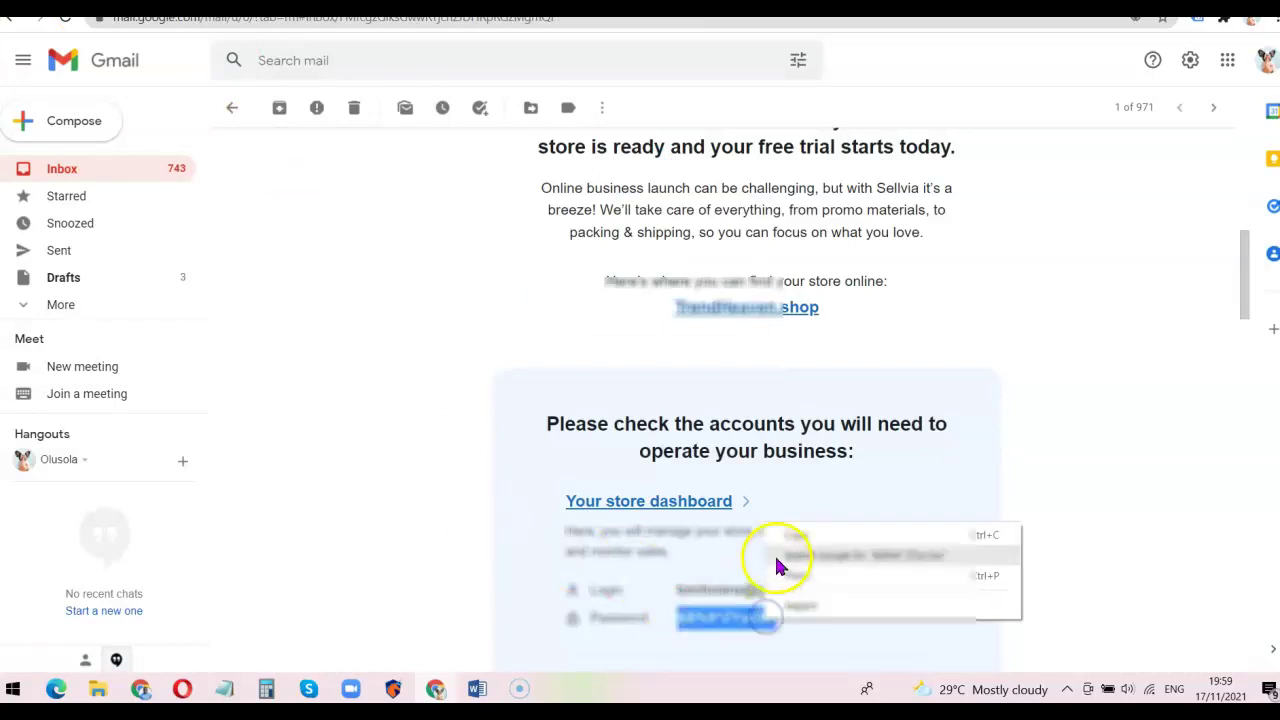
pyautogui.click(794, 534)
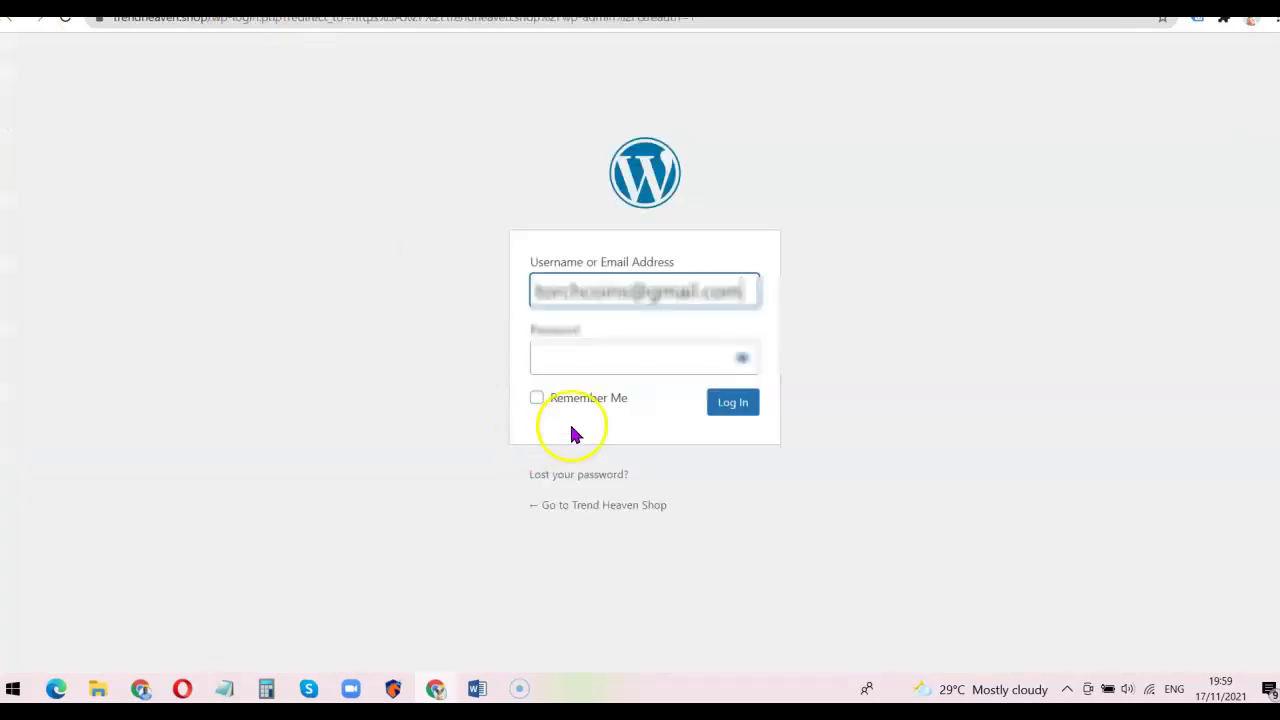
# - Paste the account password into the WordPress login form, log in and save the credentials in the browser
pyautogui.click(592, 364)
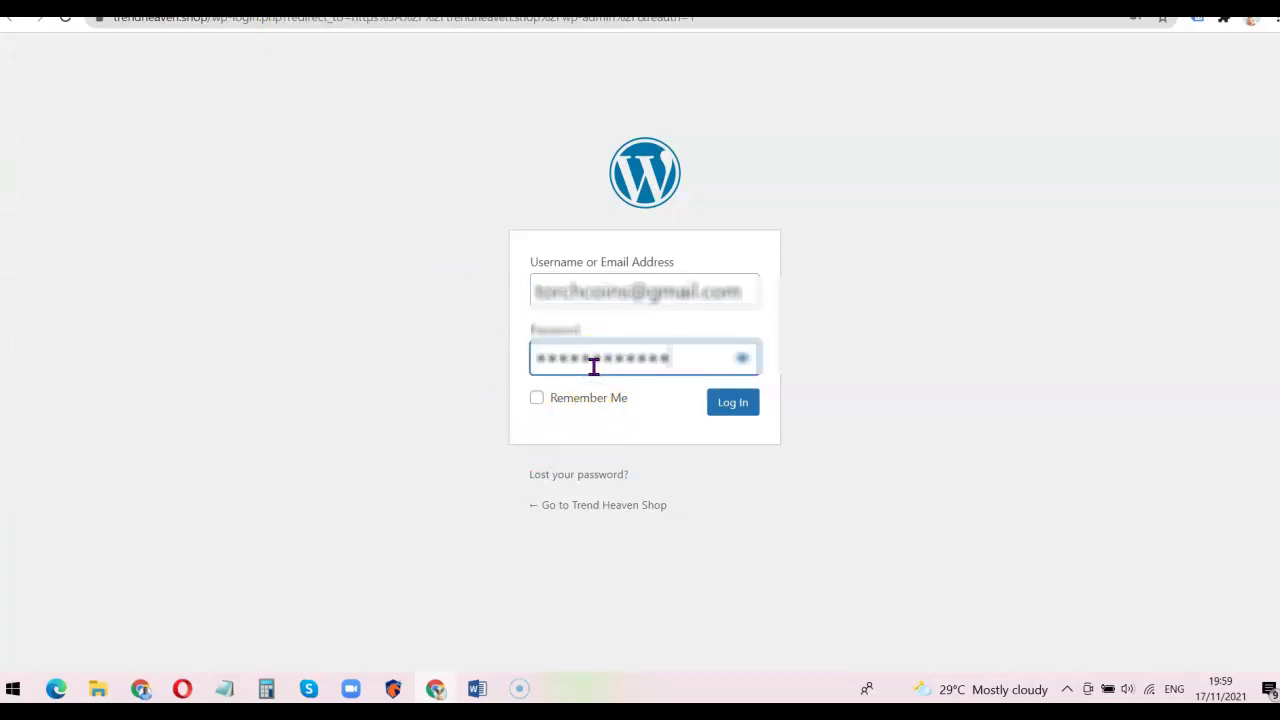
pyautogui.click(733, 404)
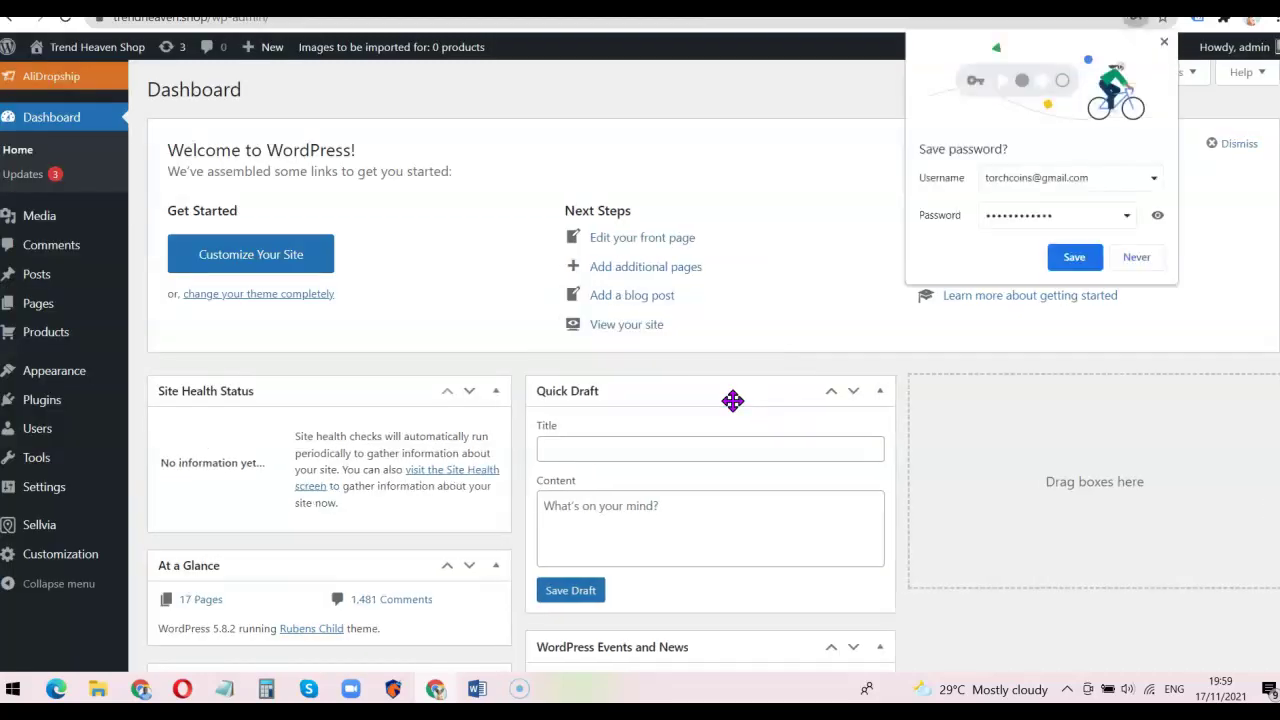
pyautogui.click(1072, 257)
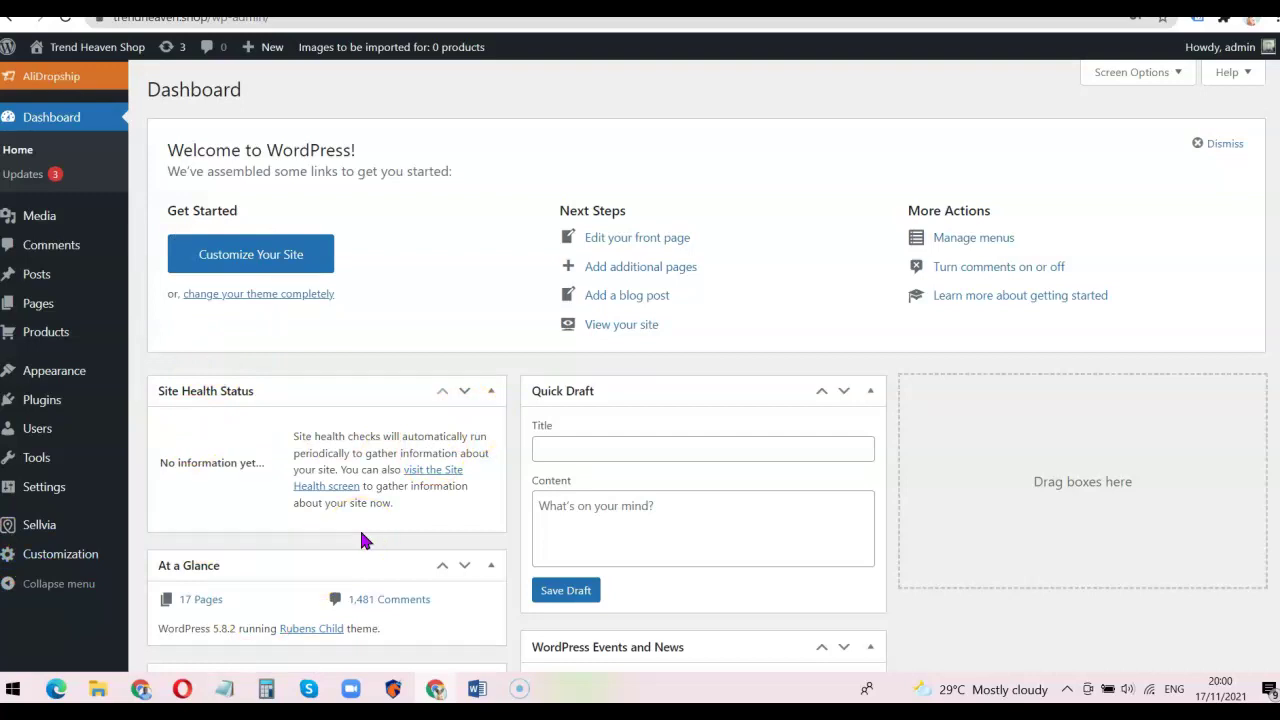
# - Show the AliDropship management options in the store dashboard and open the Payments settings
pyautogui.click(57, 88)
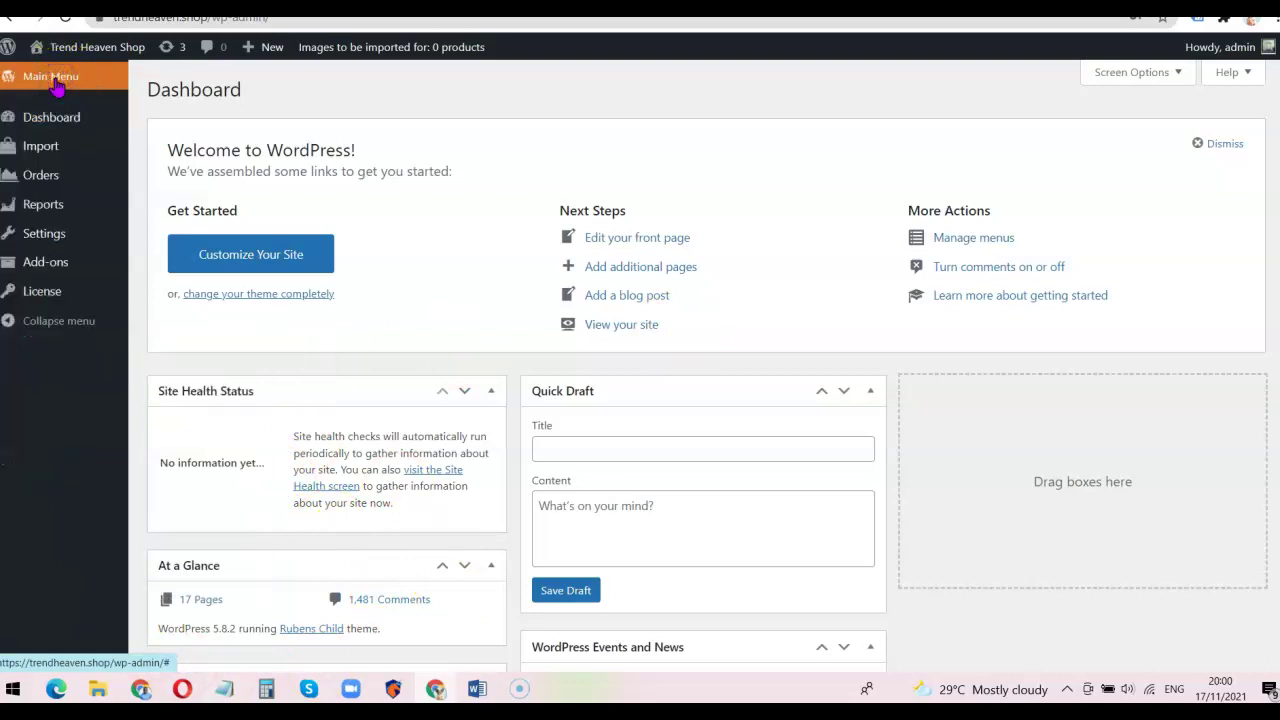
pyautogui.moveTo(40, 237)
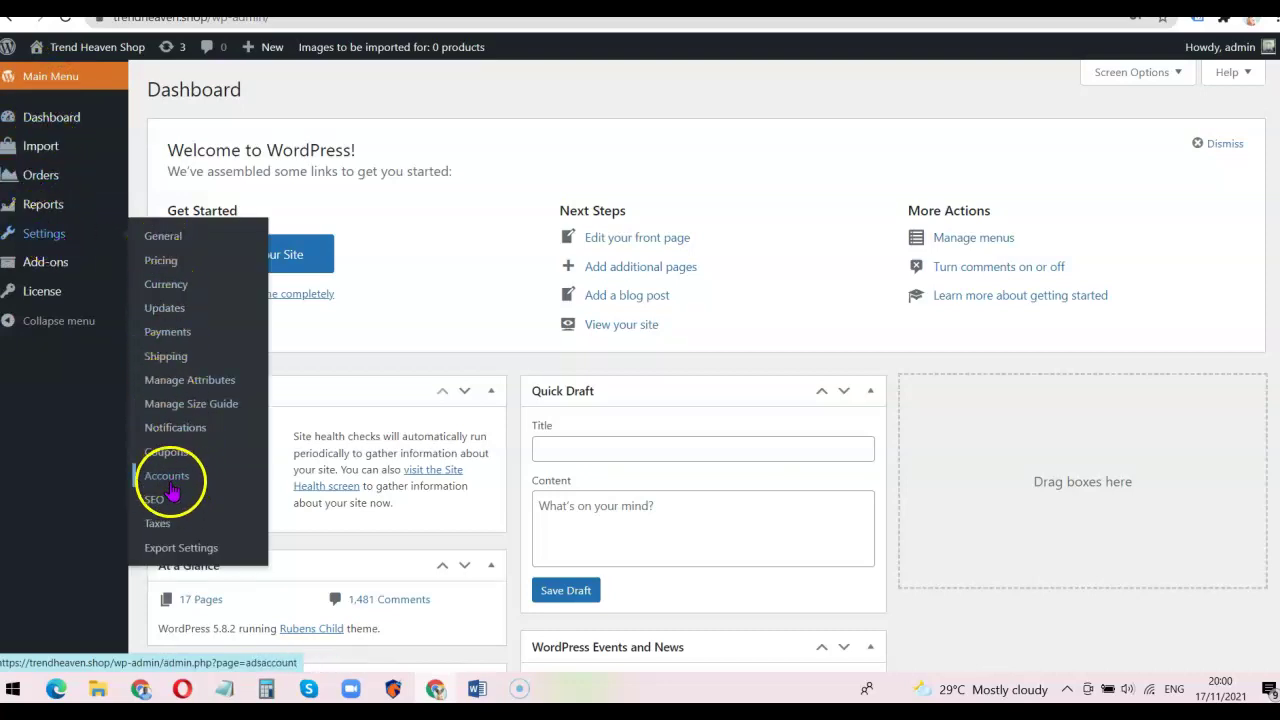
pyautogui.click(172, 341)
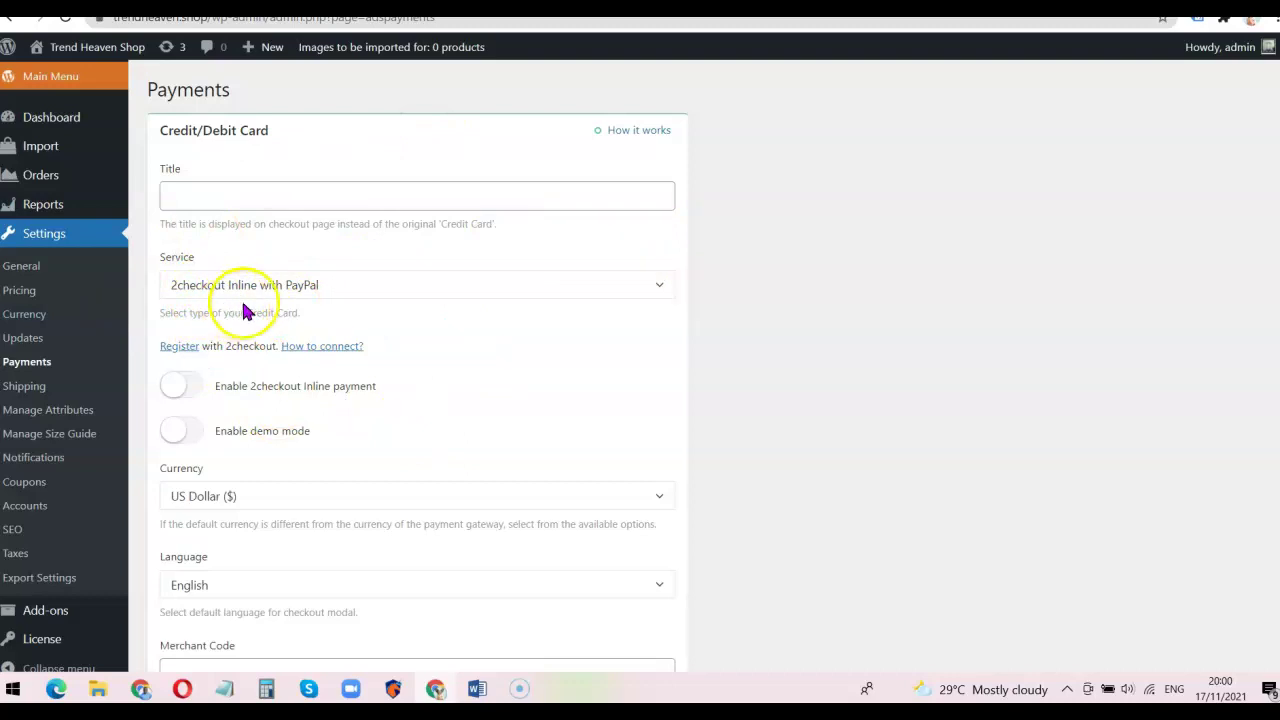
# - Choose Stripe as the Credit/Debit Card payment service
pyautogui.click(395, 293)
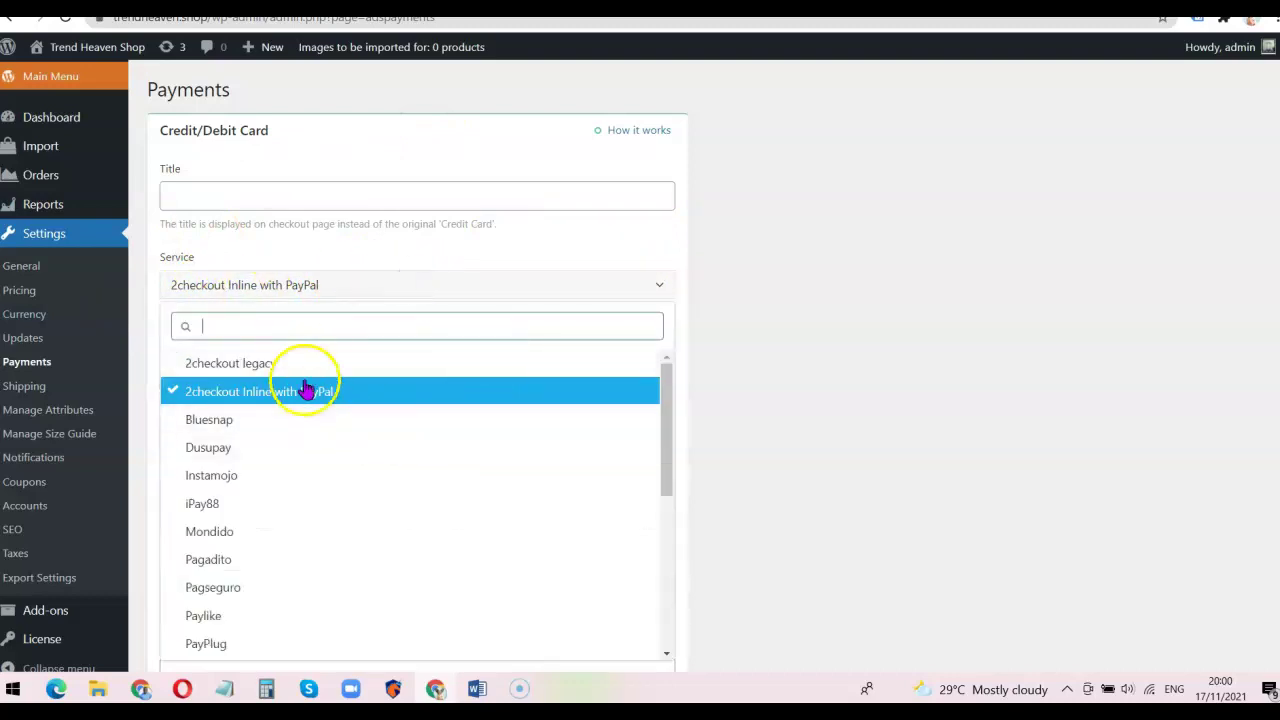
pyautogui.scroll(-1, 308, 388)
pyautogui.scroll(-5, 308, 388)
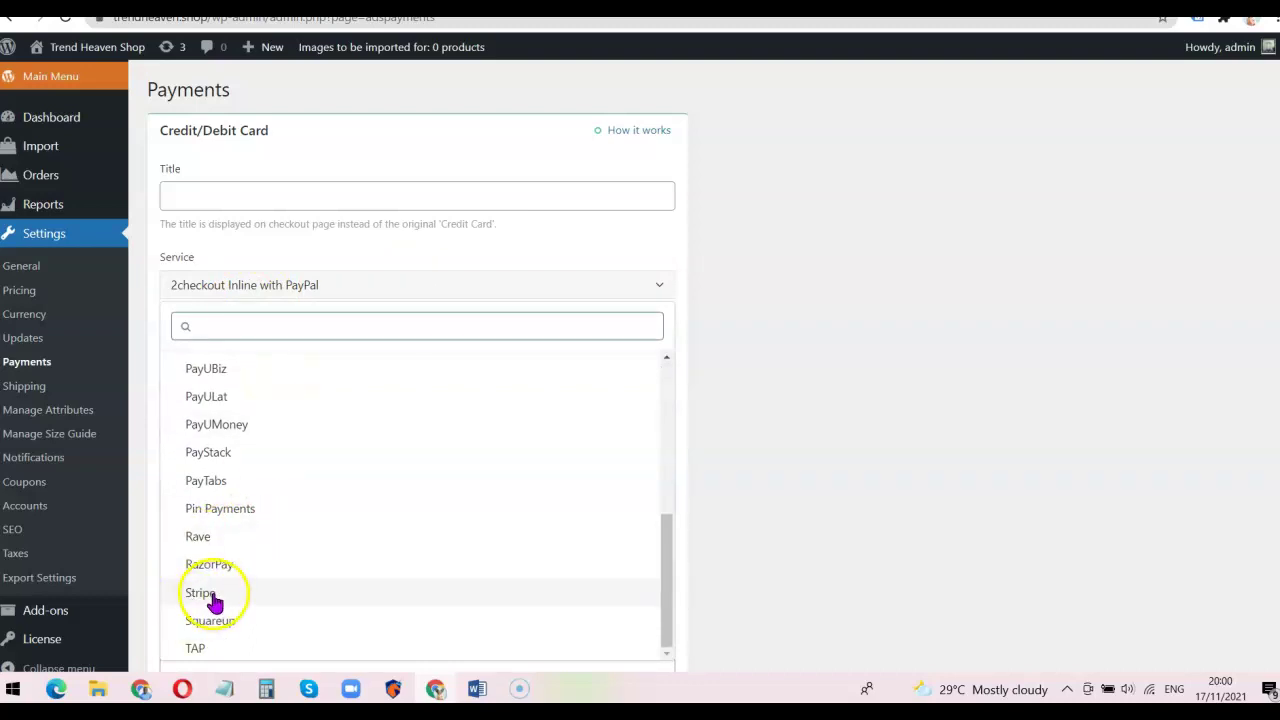
pyautogui.click(213, 593)
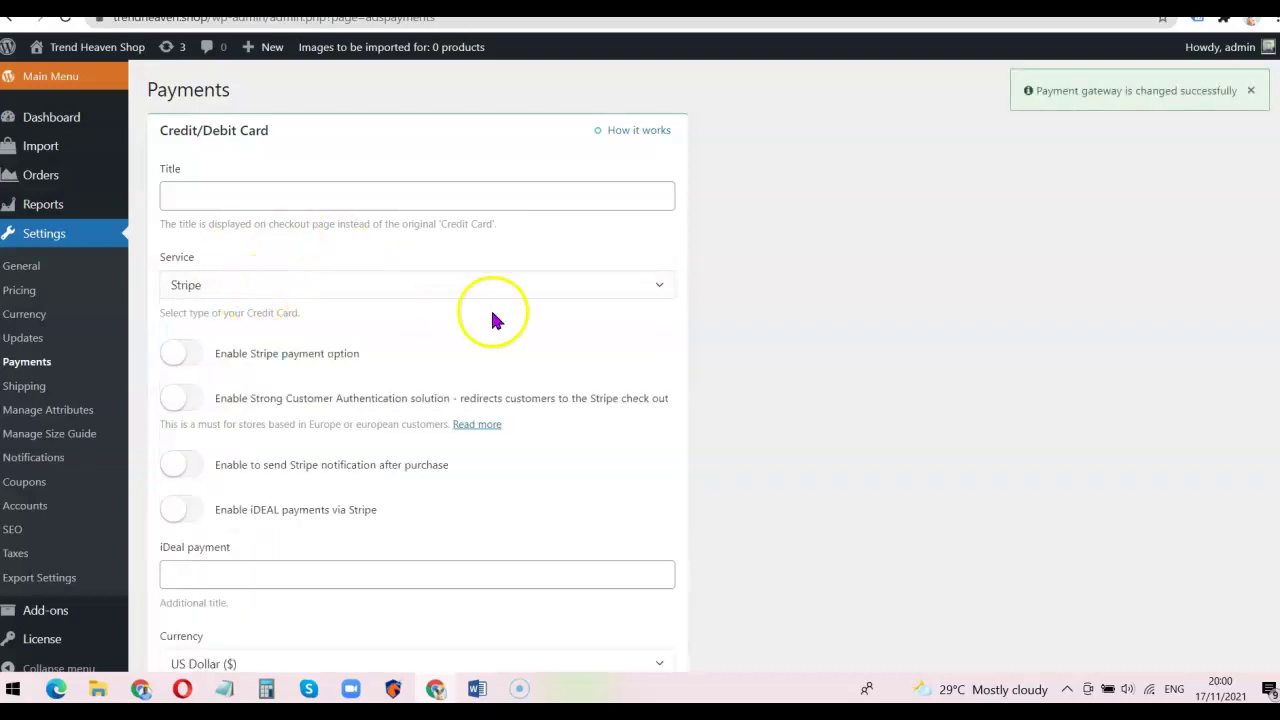
# - Enable the Stripe payment option and the sending of Stripe notifications after purchase
pyautogui.scroll(-1, 491, 319)
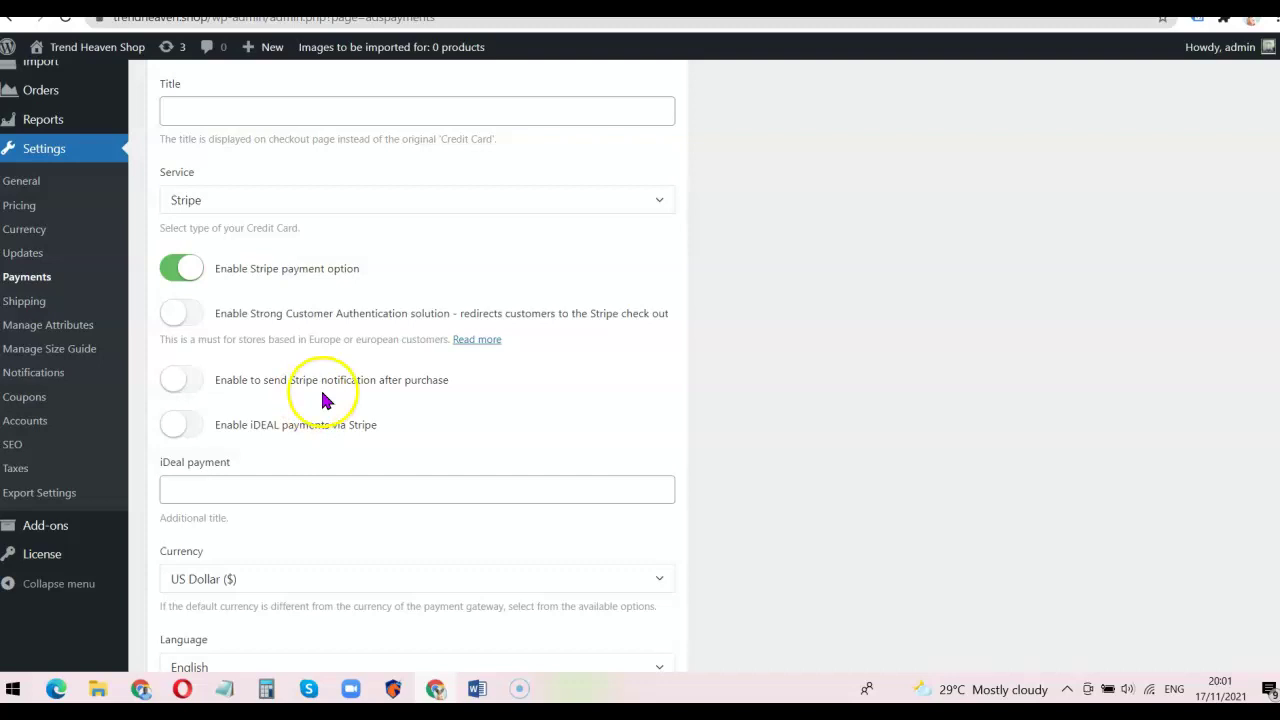
pyautogui.click(181, 385)
pyautogui.scroll(-3, 527, 355)
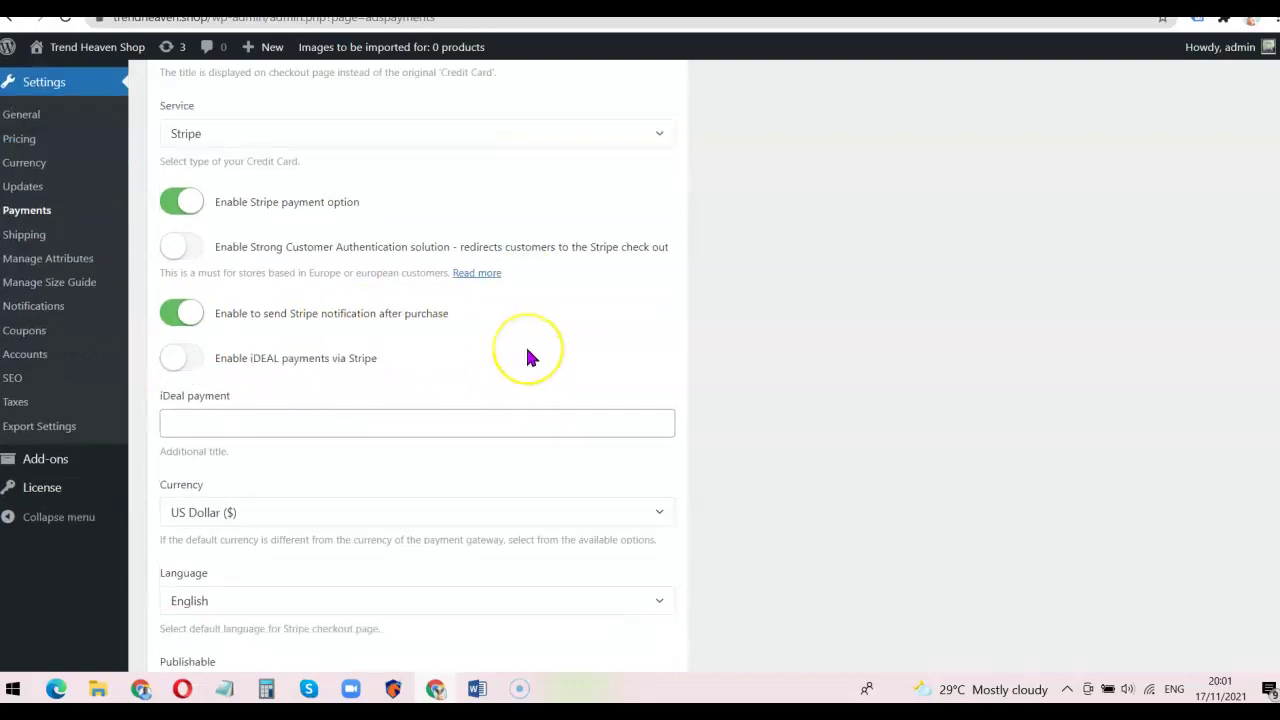
# - Switch to the Stripe dashboard and open the API keys page for developers
pyautogui.scroll(-2, 529, 352)
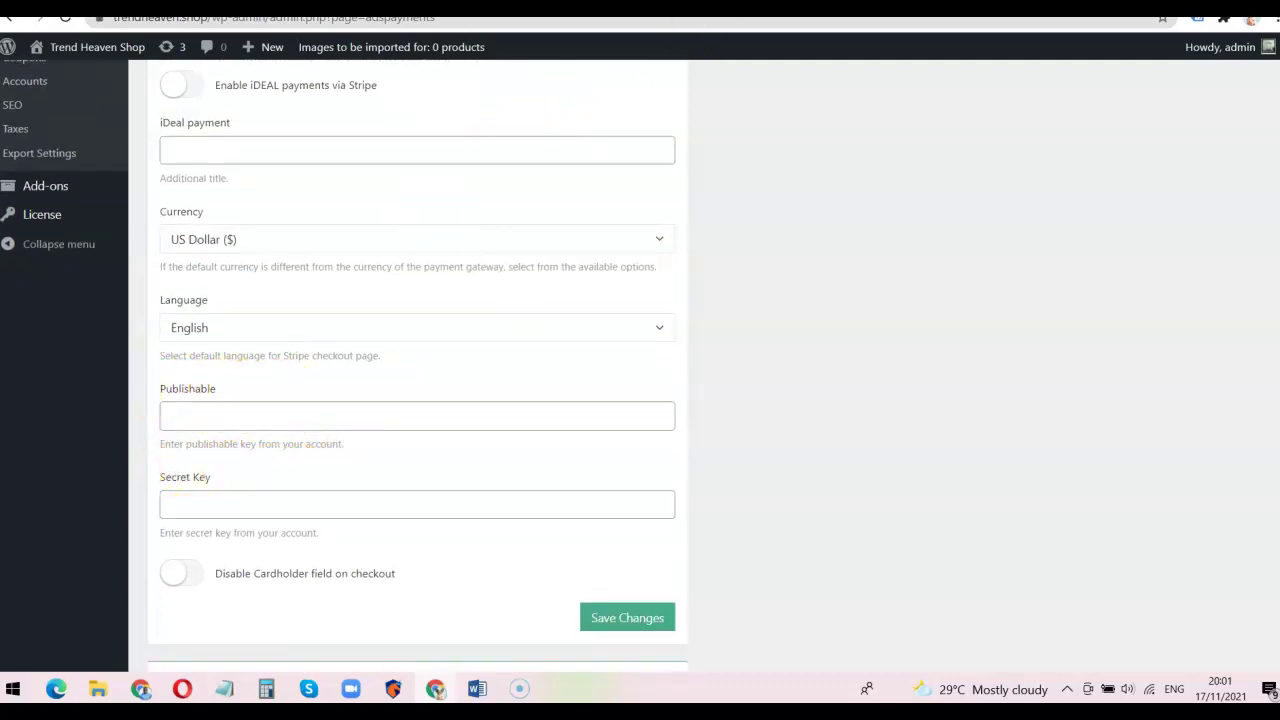
pyautogui.hotkey('ctrl', 'Tab')
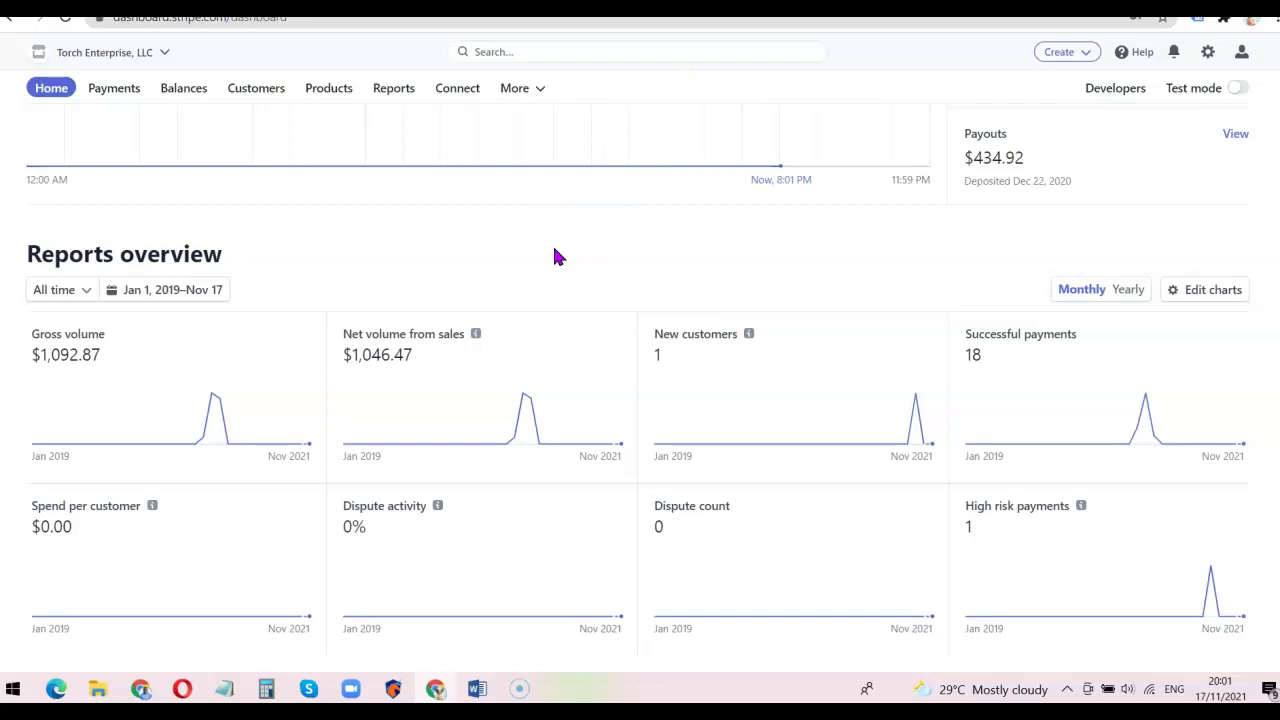
pyautogui.click(1113, 88)
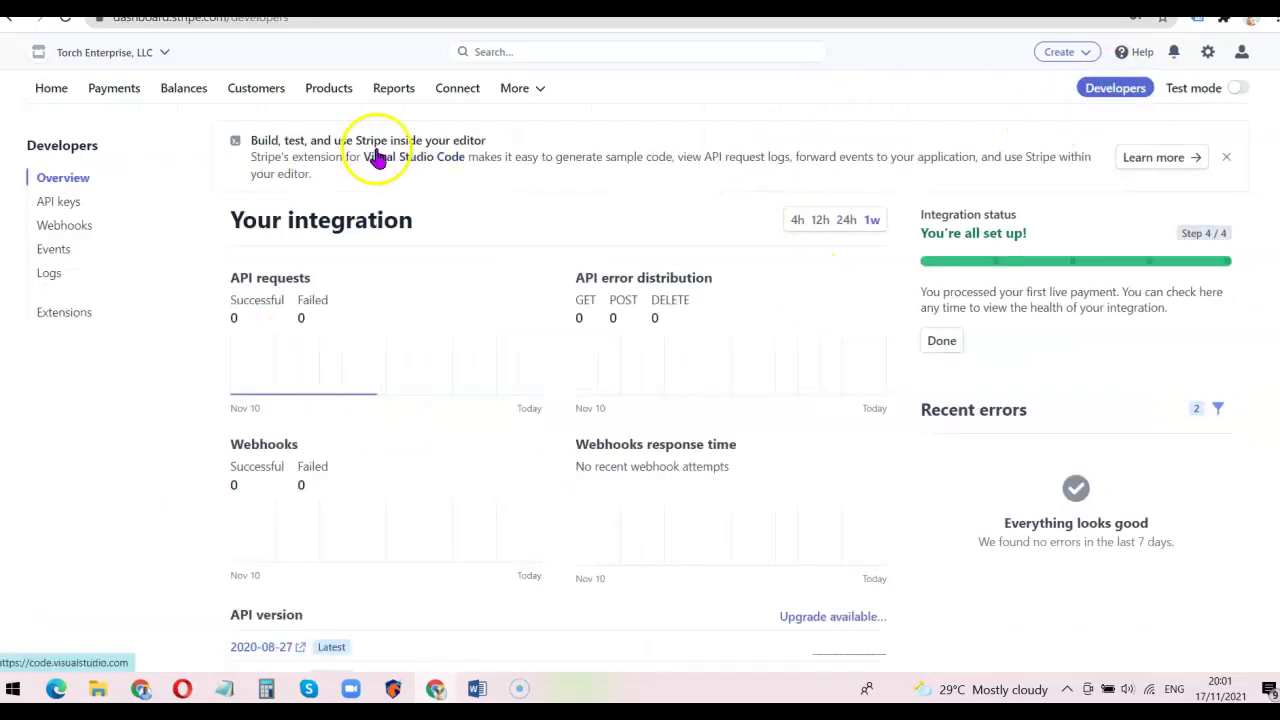
pyautogui.click(59, 203)
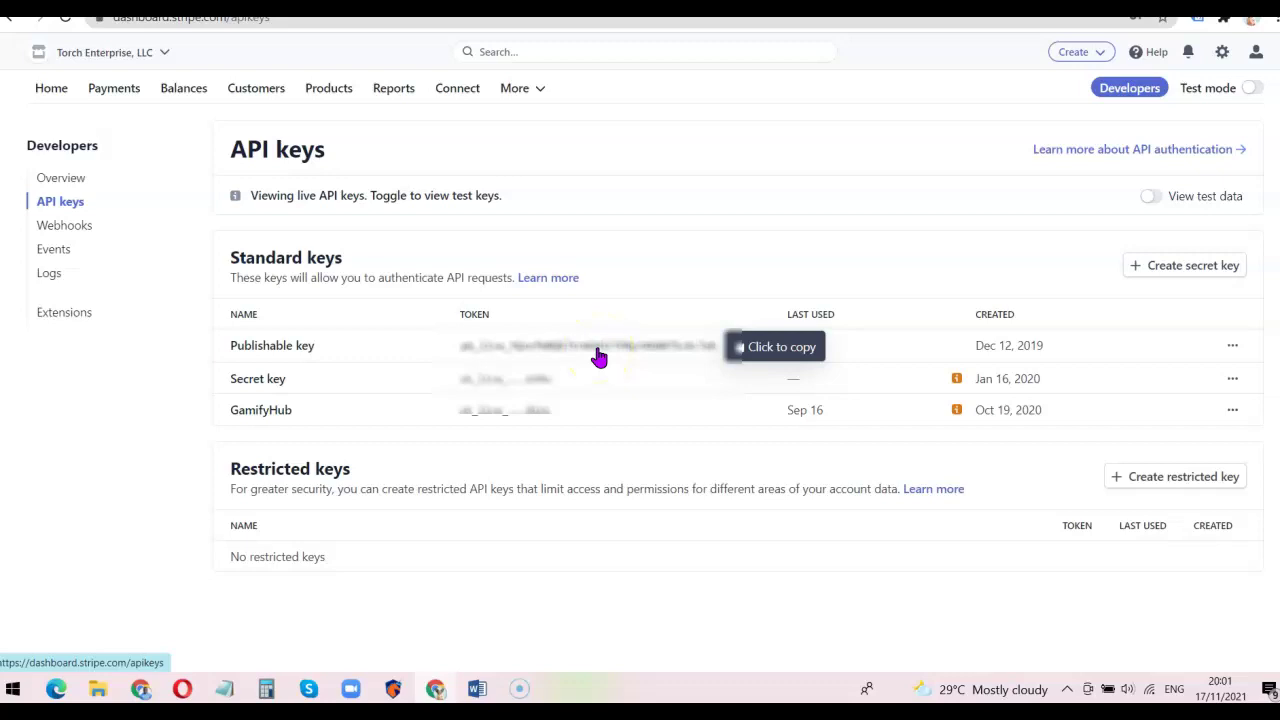
# - Copy the Stripe publishable key from the Notepad note and paste it into the Publishable field of the store's card settings
pyautogui.click(224, 689)
pyautogui.doubleClick(935, 285)
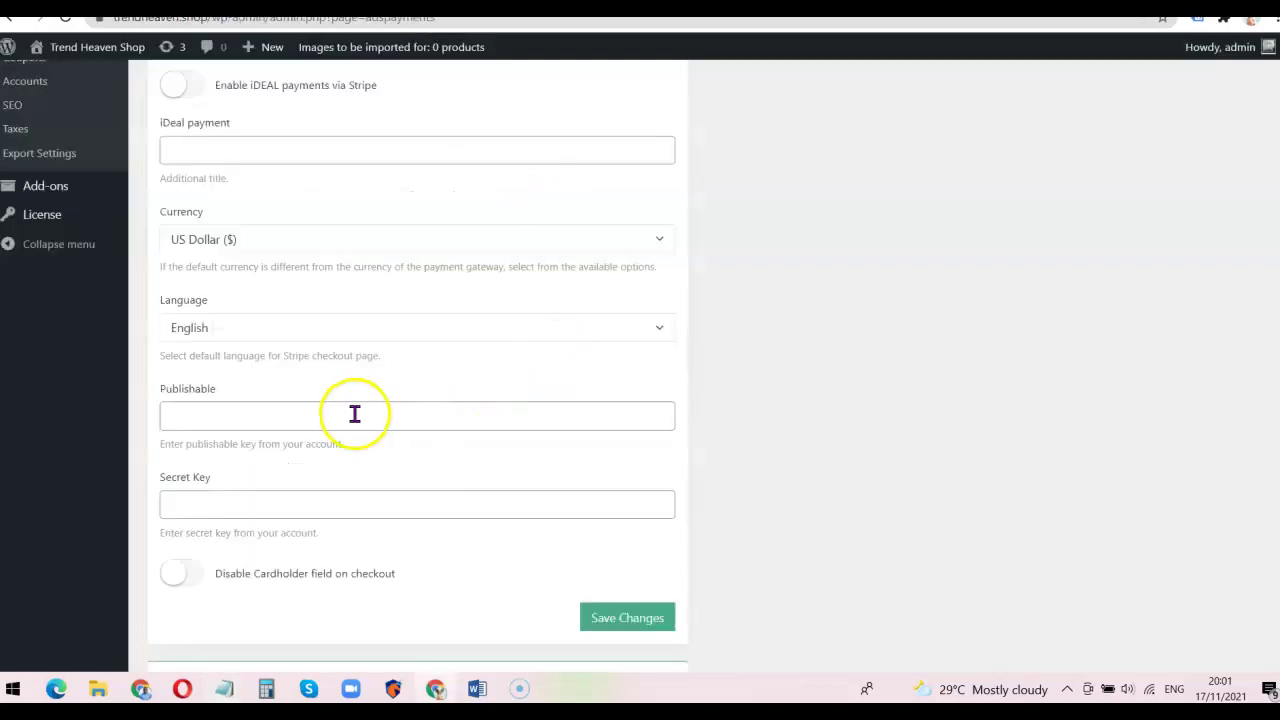
pyautogui.click(350, 419)
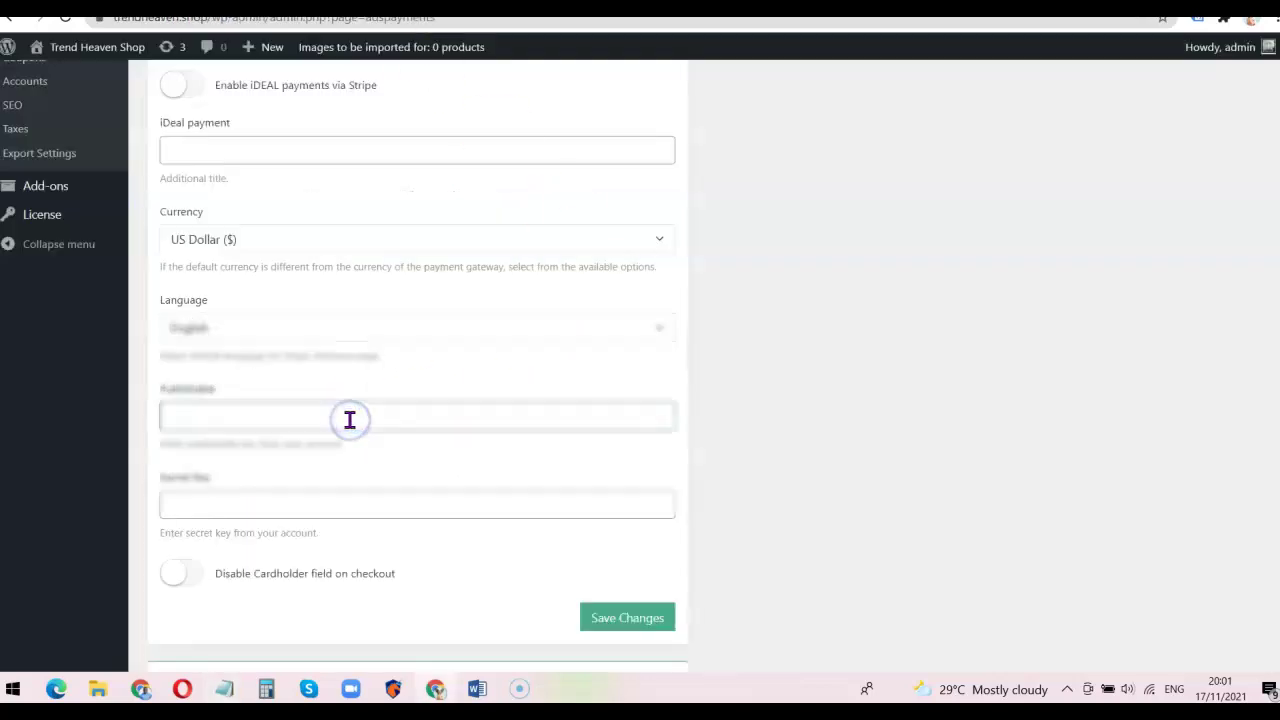
pyautogui.hotkey('ctrl', 'v')
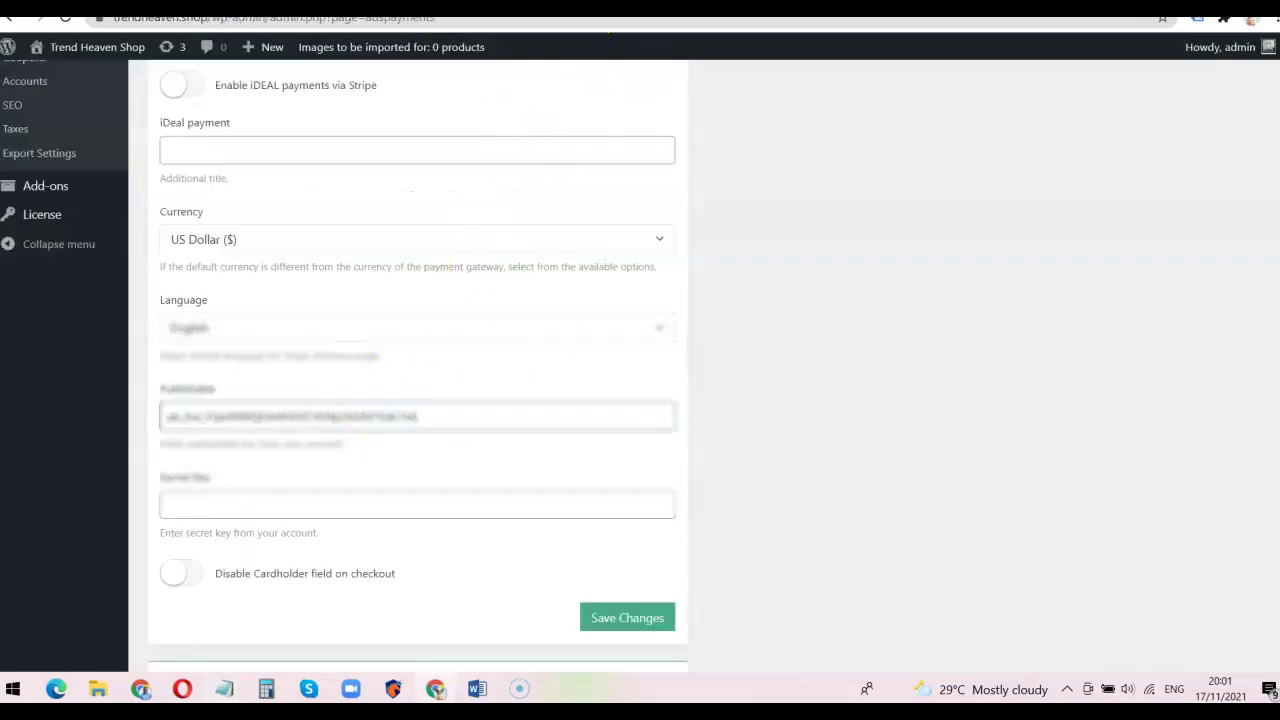
# - Copy the Stripe secret key from the Notepad note into the Secret Key field and save the Credit/Debit Card settings
pyautogui.click(222, 690)
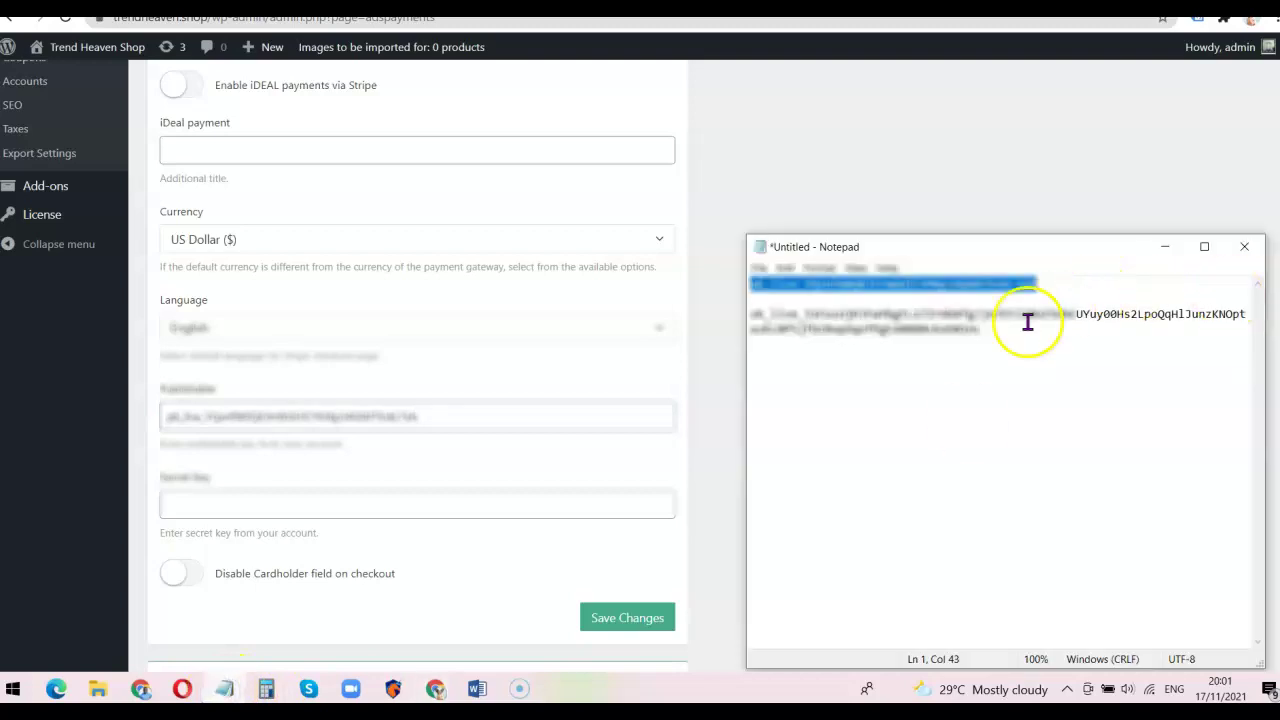
pyautogui.doubleClick(912, 320)
pyautogui.rightClick(912, 320)
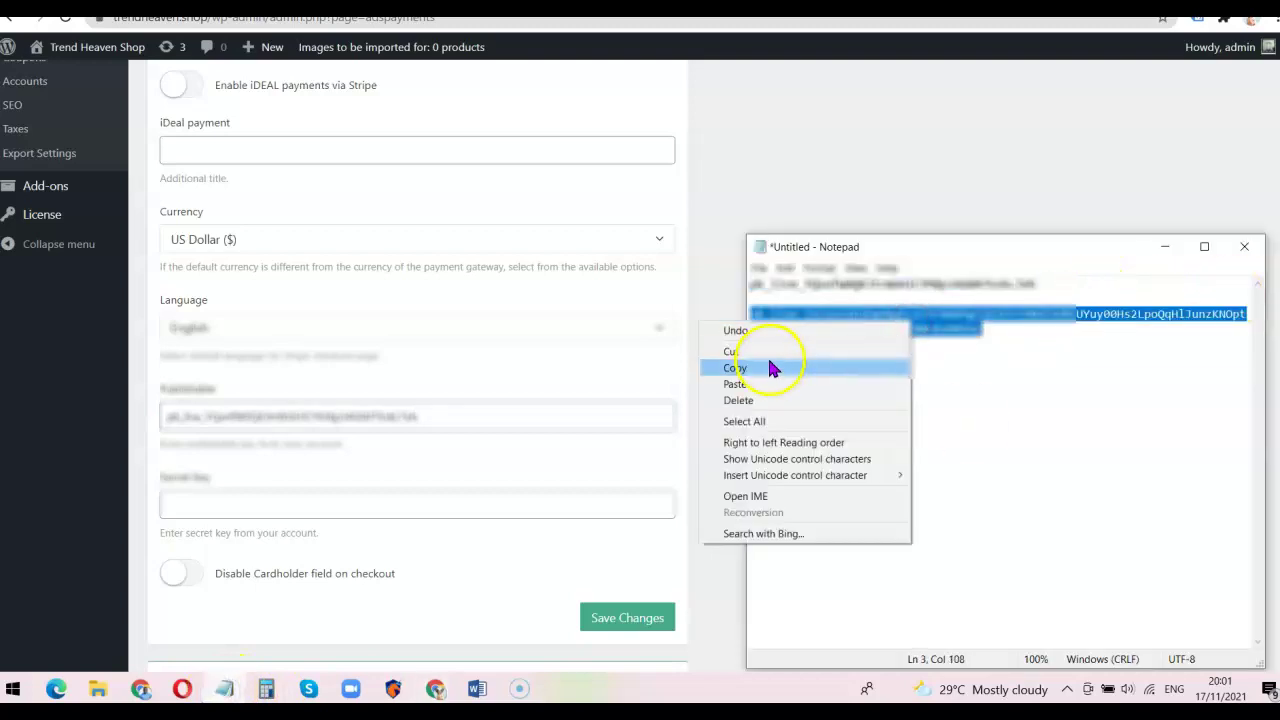
pyautogui.click(772, 367)
pyautogui.click(337, 500)
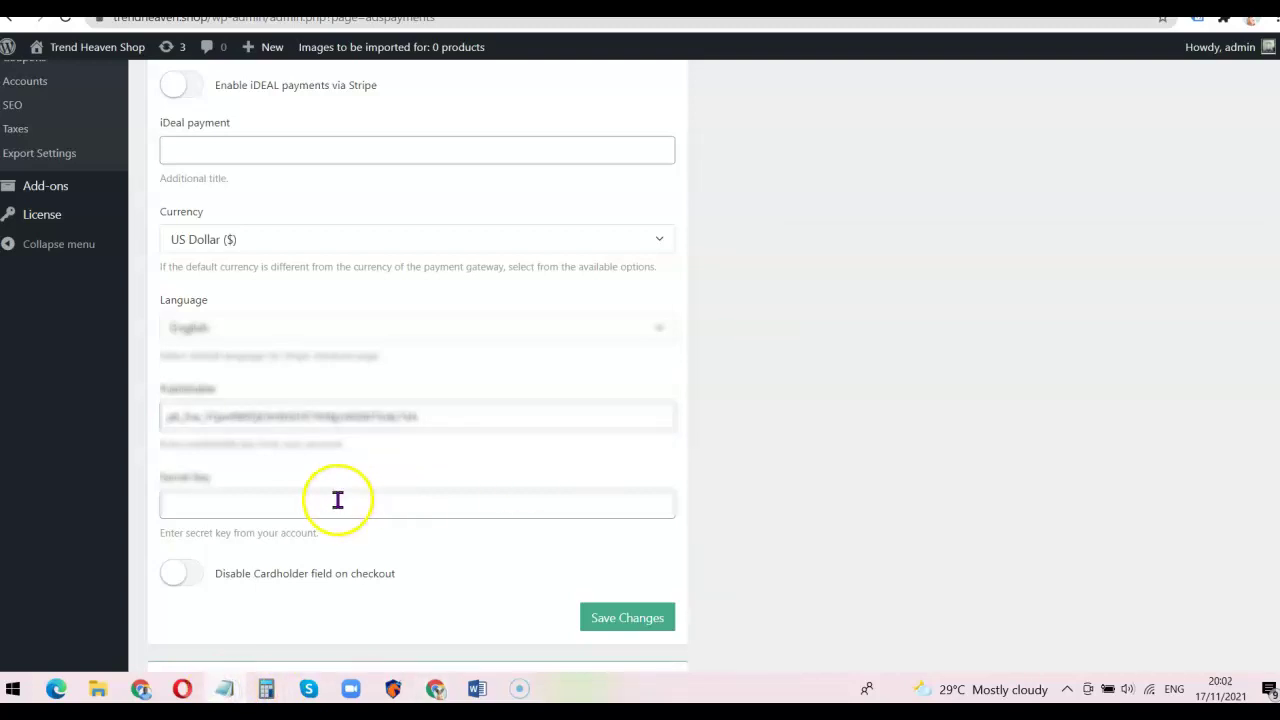
pyautogui.hotkey('ctrl', 'v')
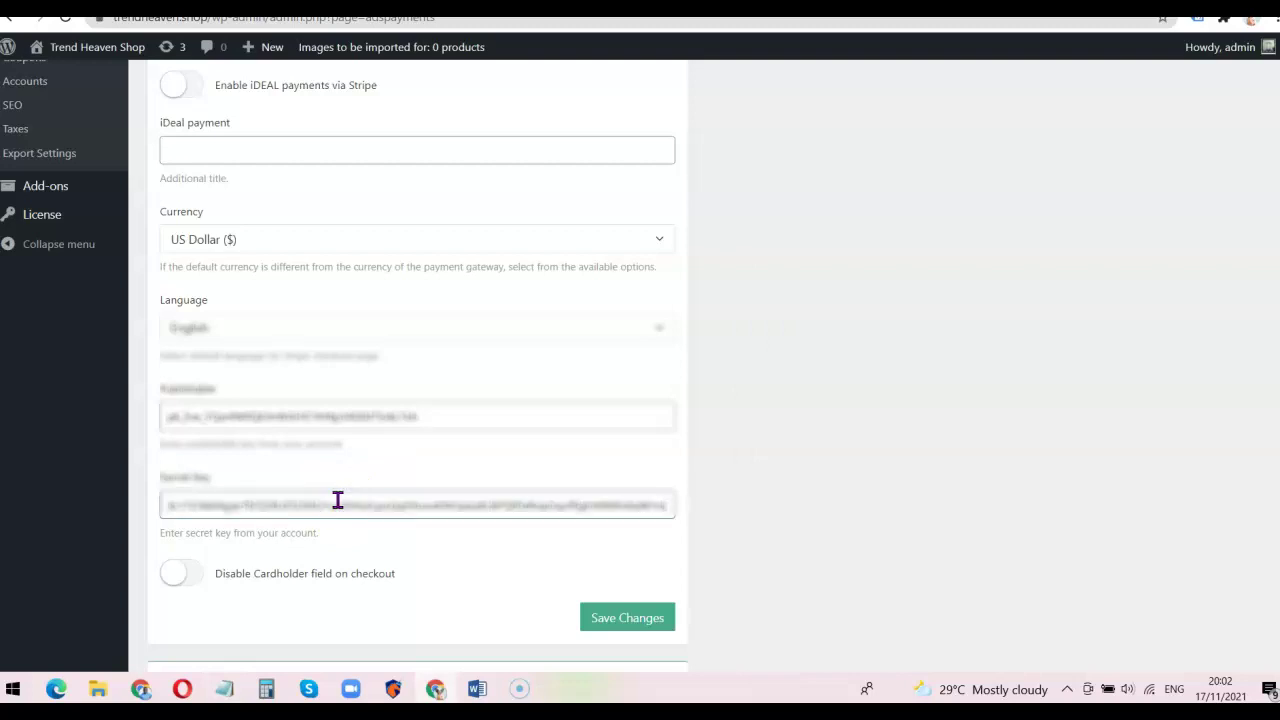
pyautogui.scroll(-1, 350, 490)
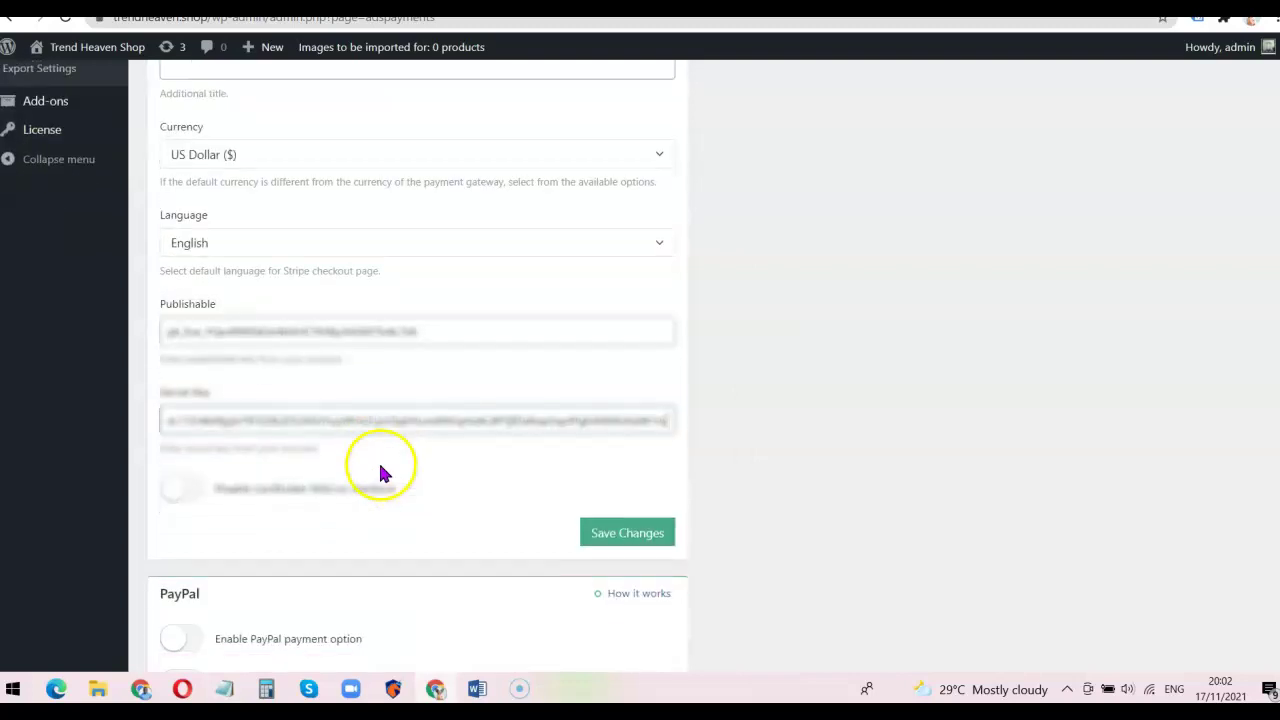
pyautogui.click(622, 536)
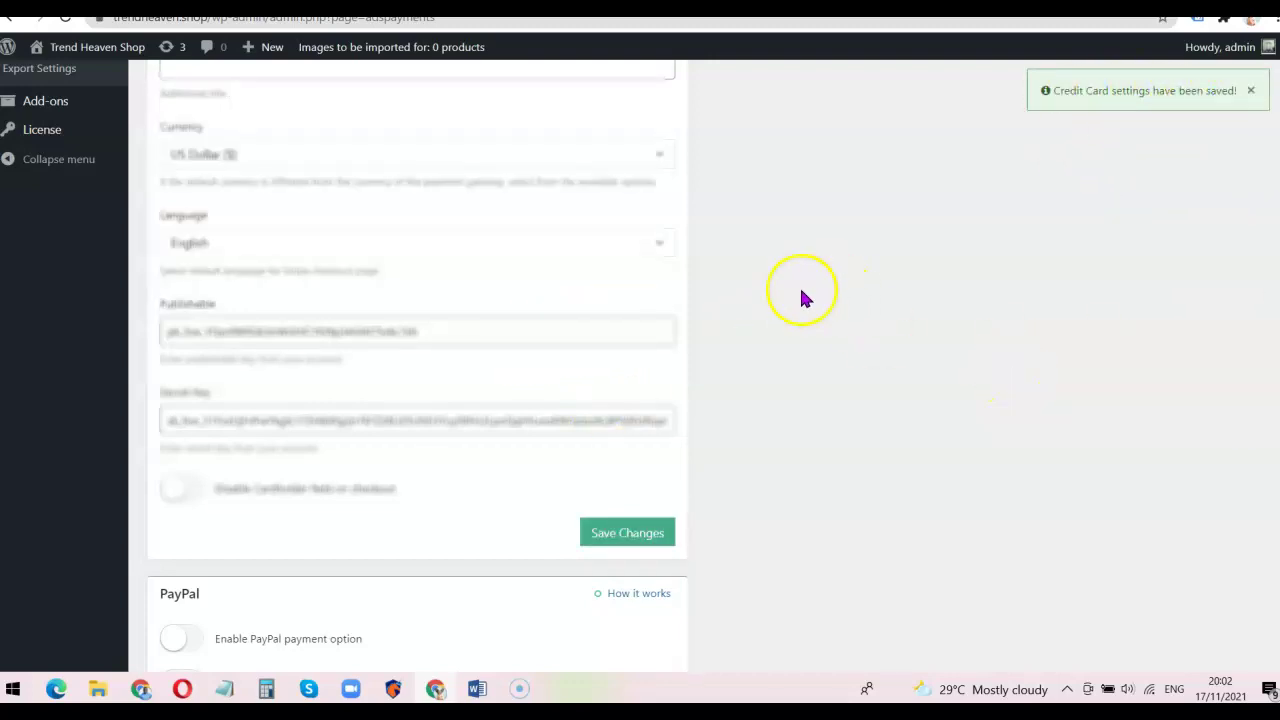
# - Enable the PayPal payment option and Express checkout for the store
pyautogui.scroll(-2, 697, 240)
pyautogui.scroll(-2, 697, 236)
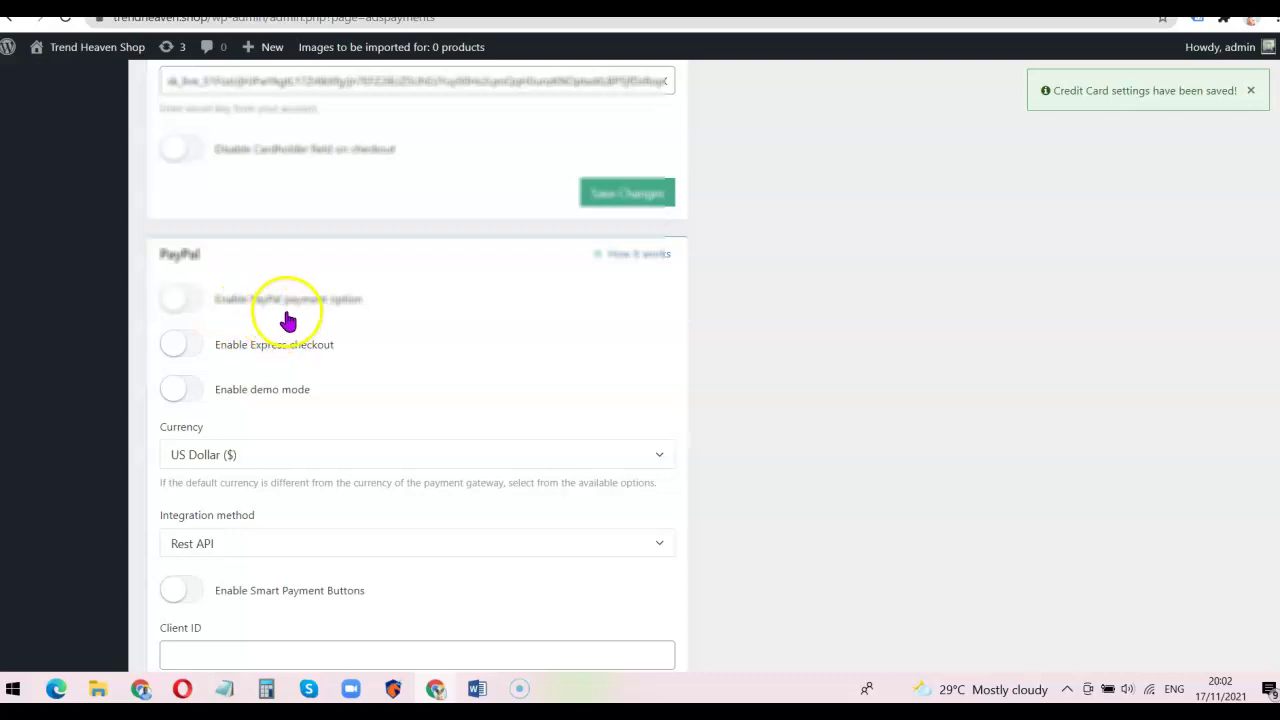
pyautogui.click(179, 300)
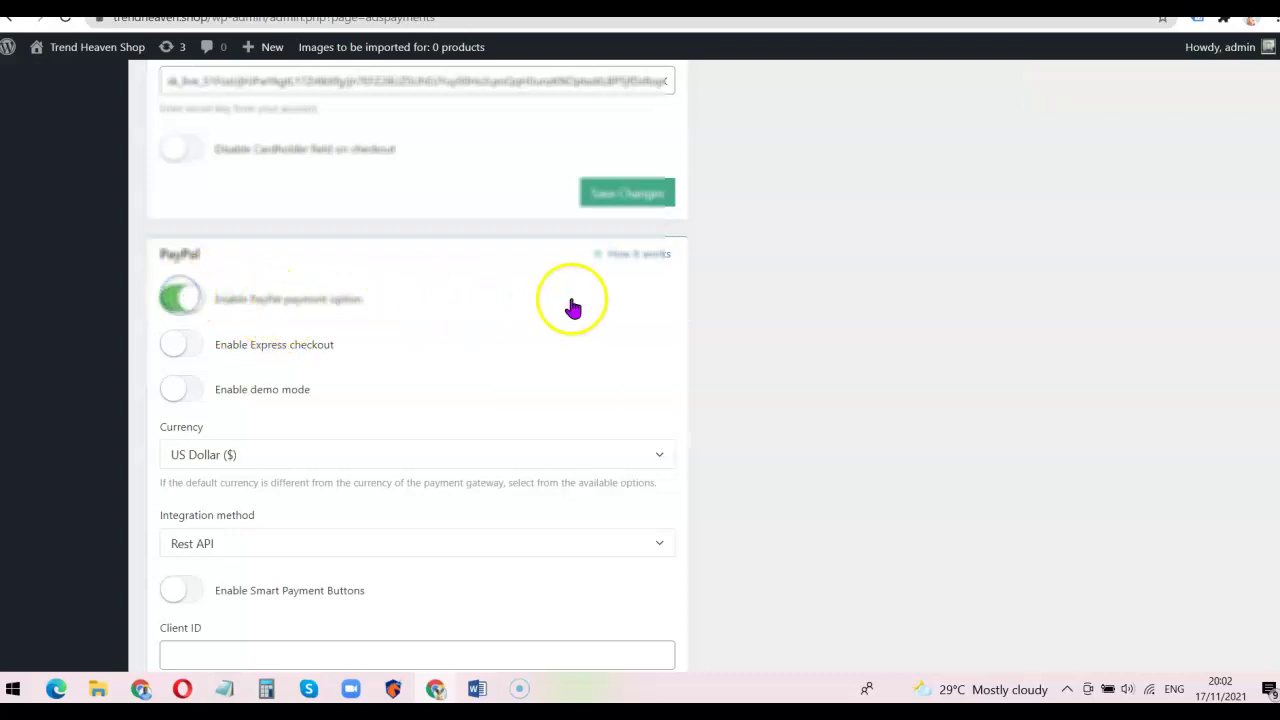
pyautogui.click(174, 340)
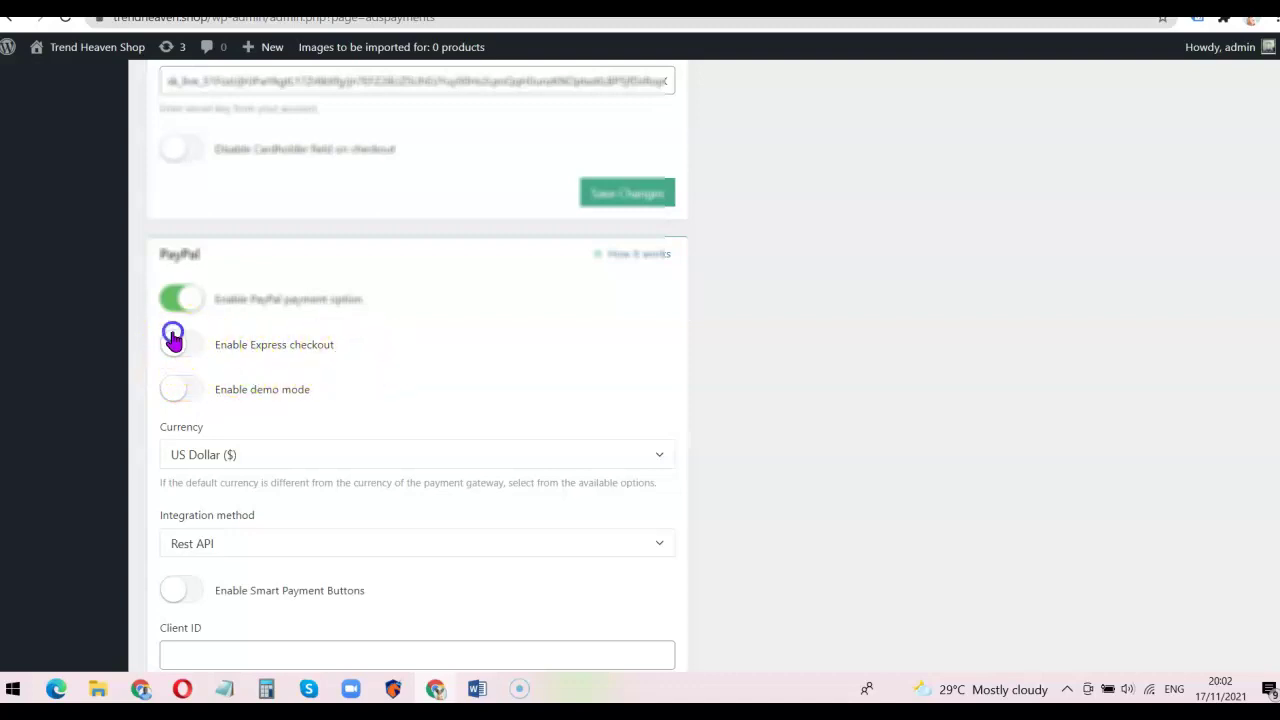
# - Set the PayPal integration method to Classic
pyautogui.scroll(-1, 527, 363)
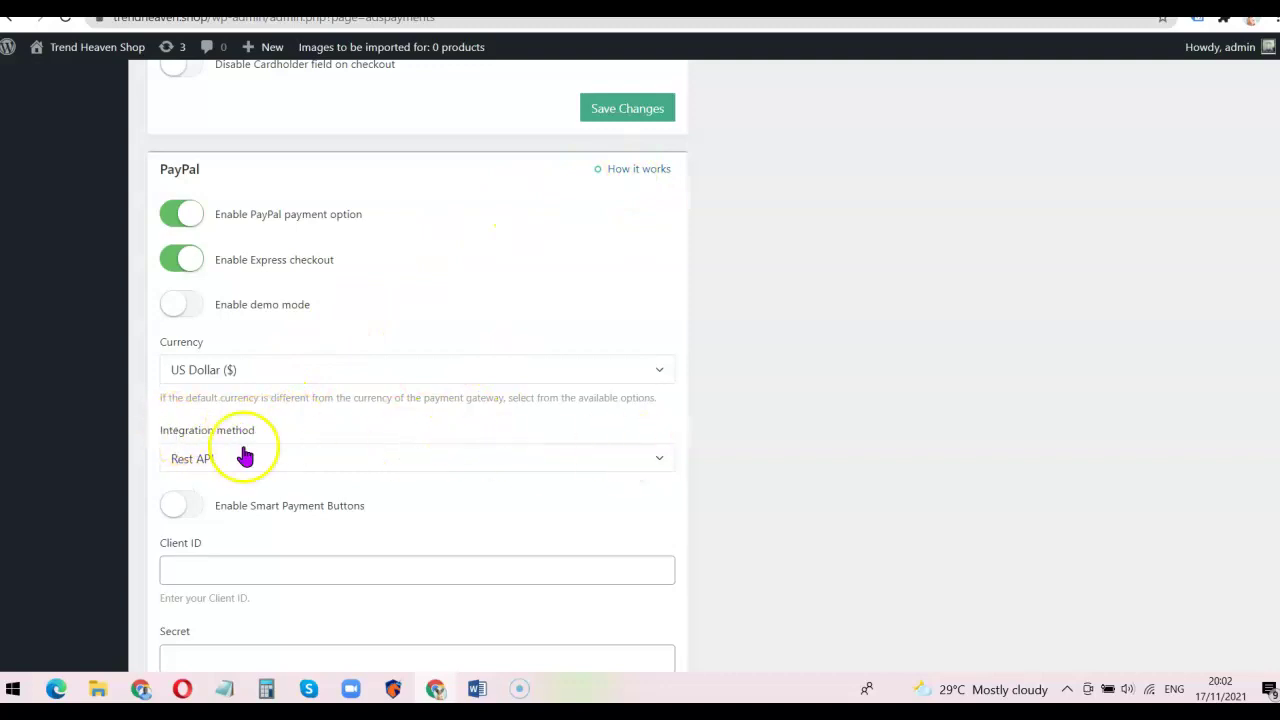
pyautogui.click(503, 461)
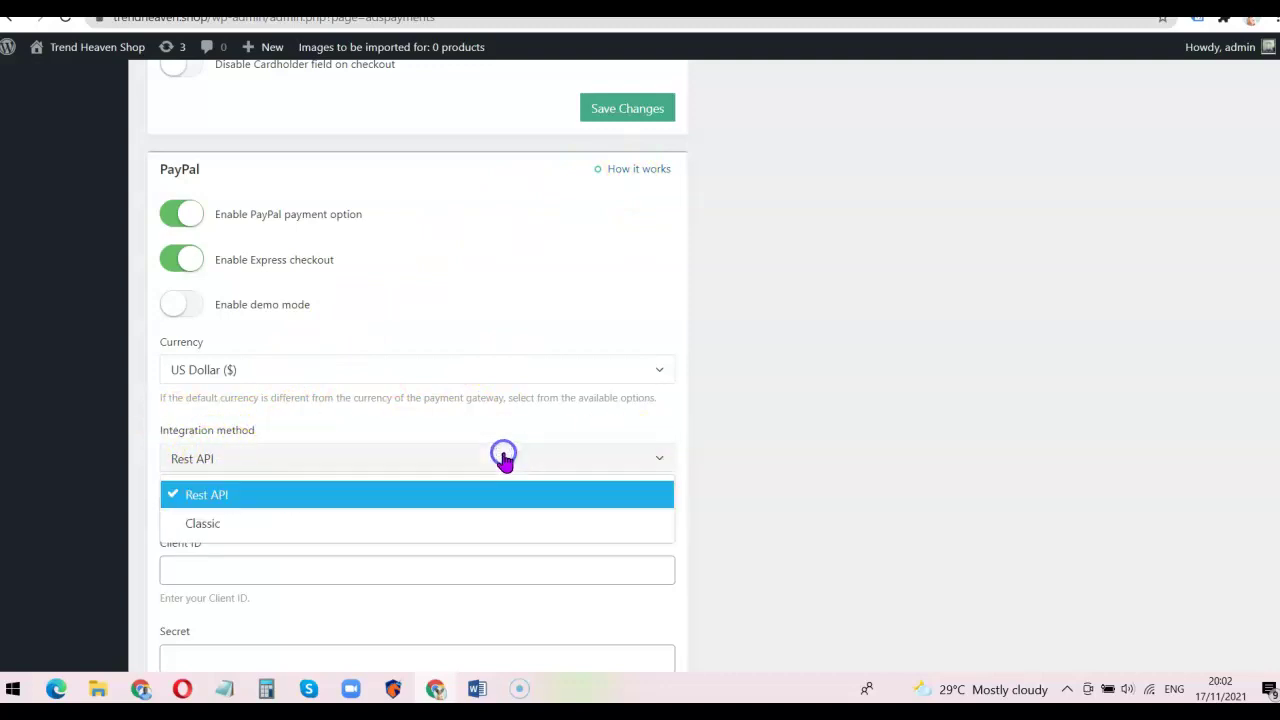
pyautogui.click(273, 520)
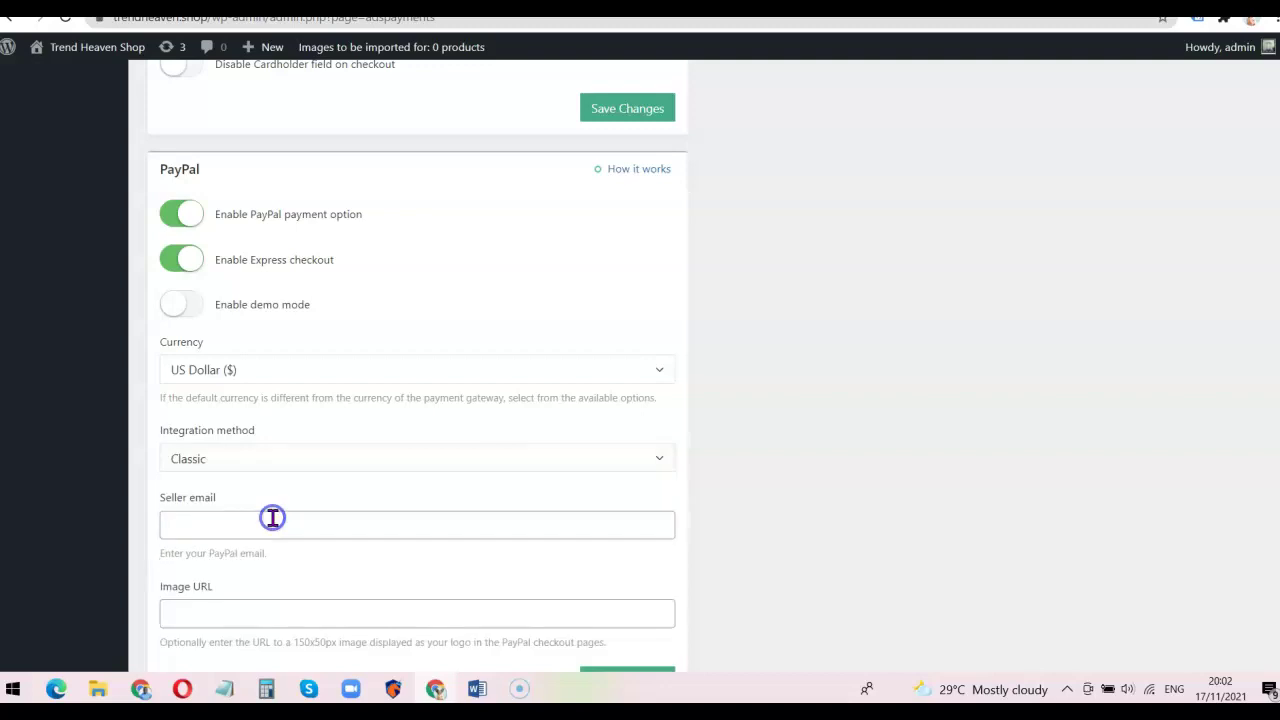
# - Enter the PayPal account's e-mail as the seller email, leave the Image URL empty and save the PayPal settings
pyautogui.scroll(-1, 380, 456)
pyautogui.click(363, 443)
pyautogui.click(406, 437)
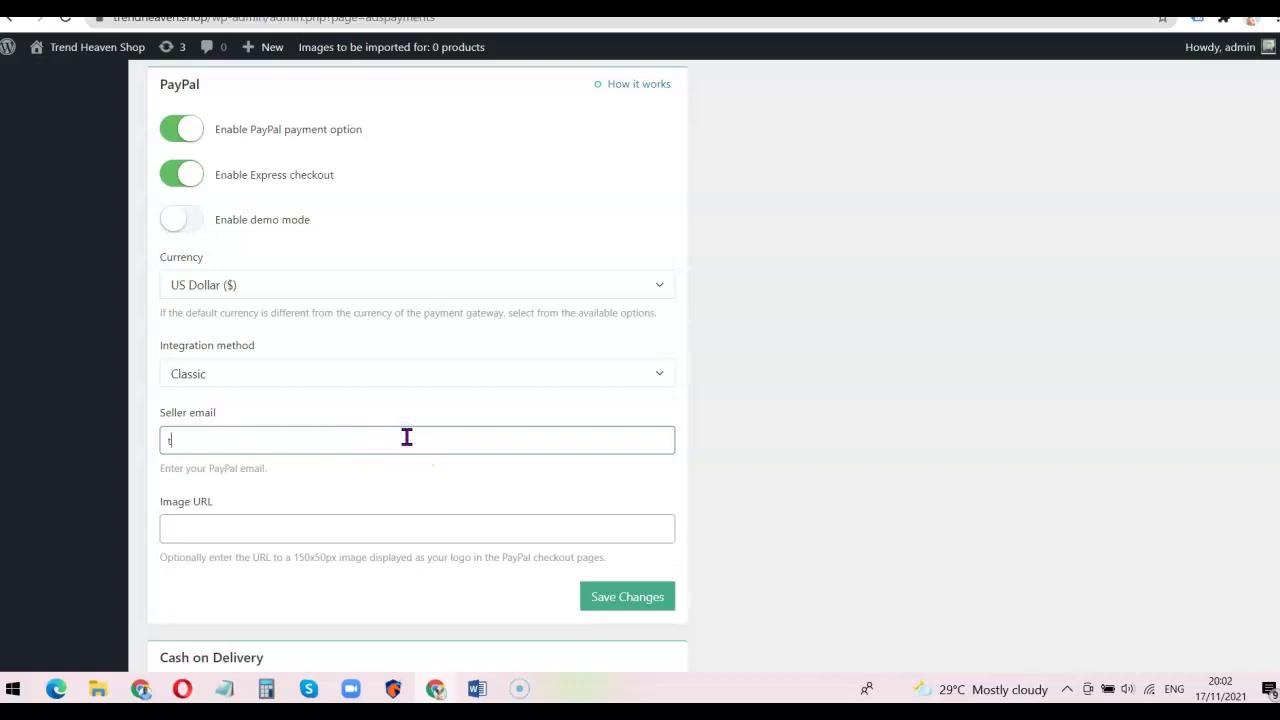
pyautogui.write('torch')
pyautogui.click(477, 492)
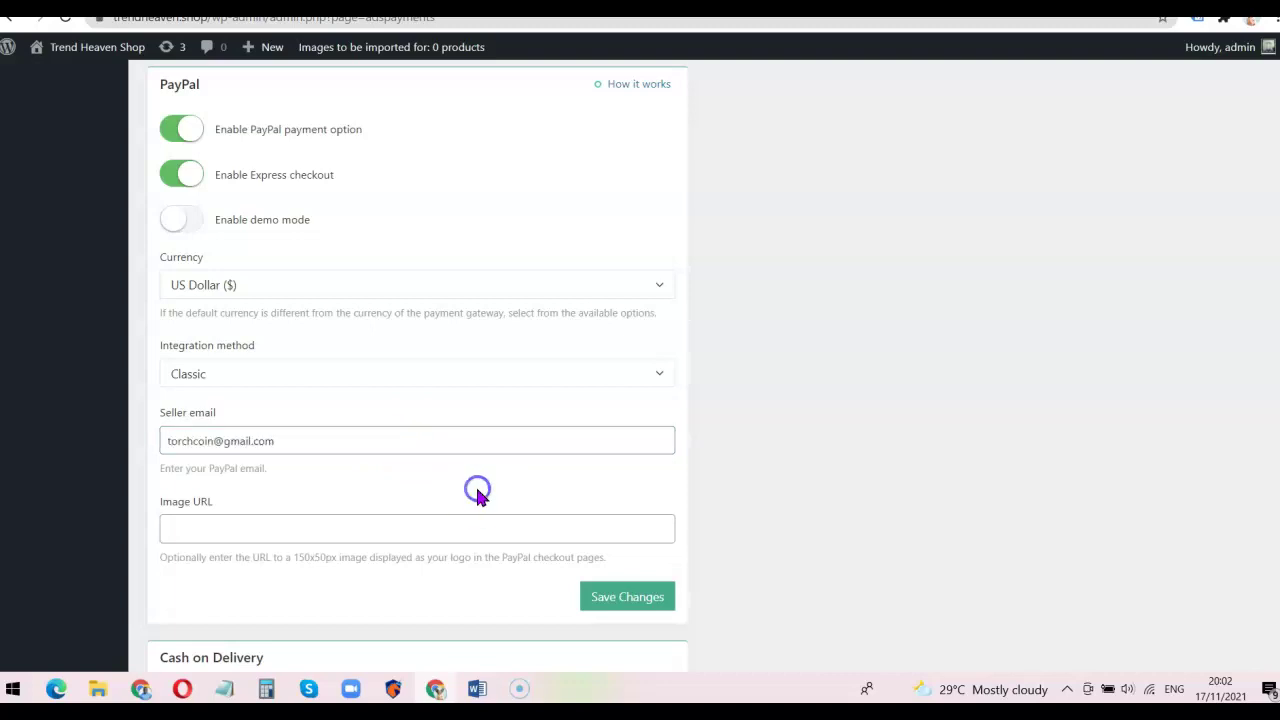
pyautogui.click(305, 526)
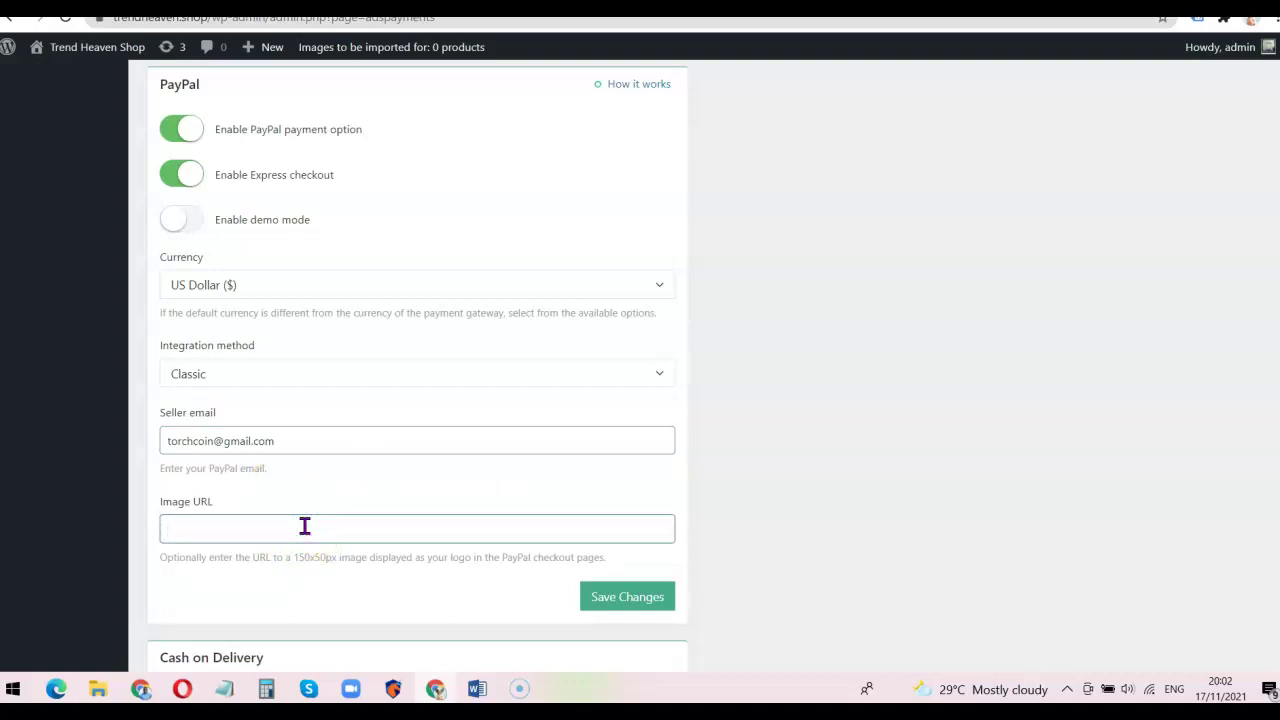
pyautogui.click(351, 488)
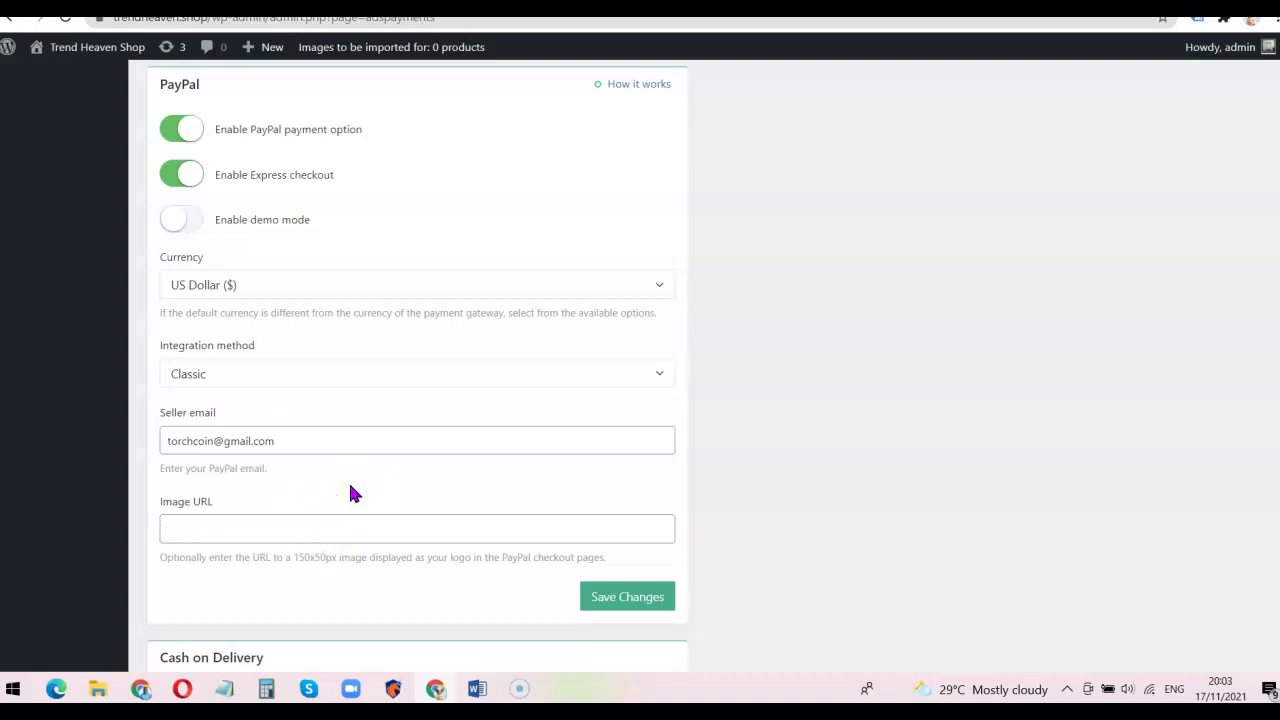
pyautogui.scroll(-1, 386, 443)
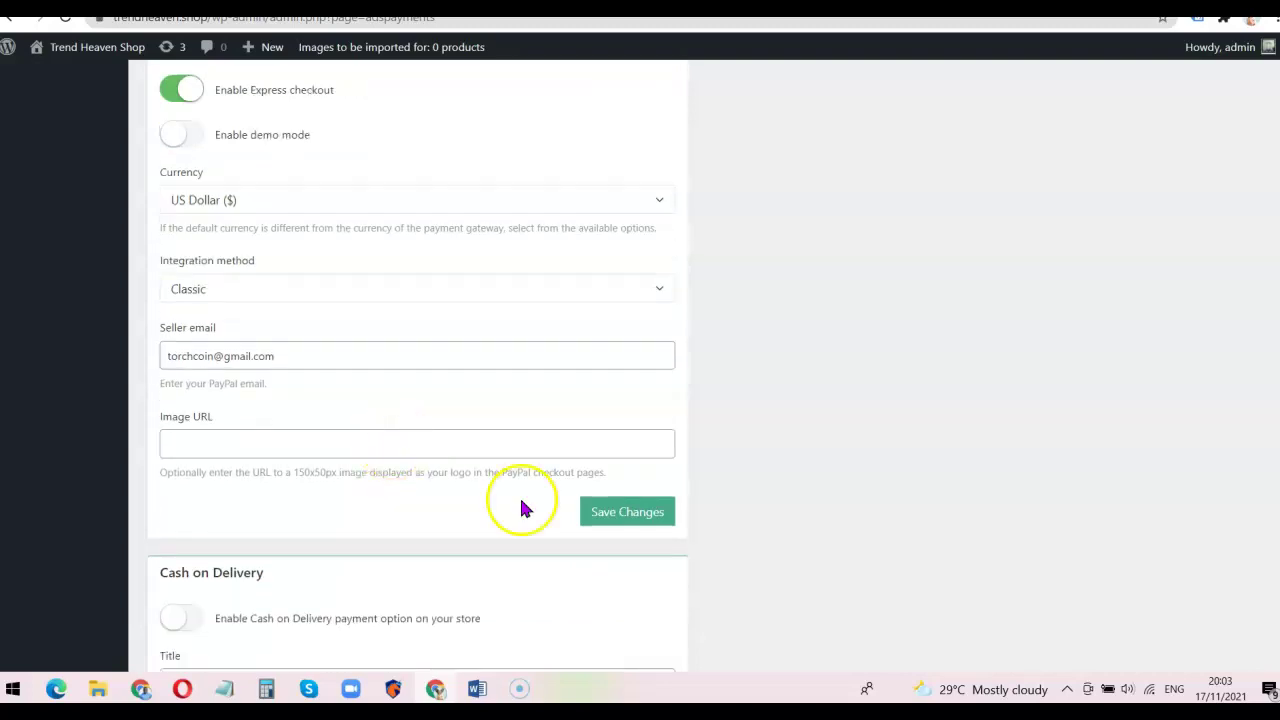
pyautogui.click(629, 513)
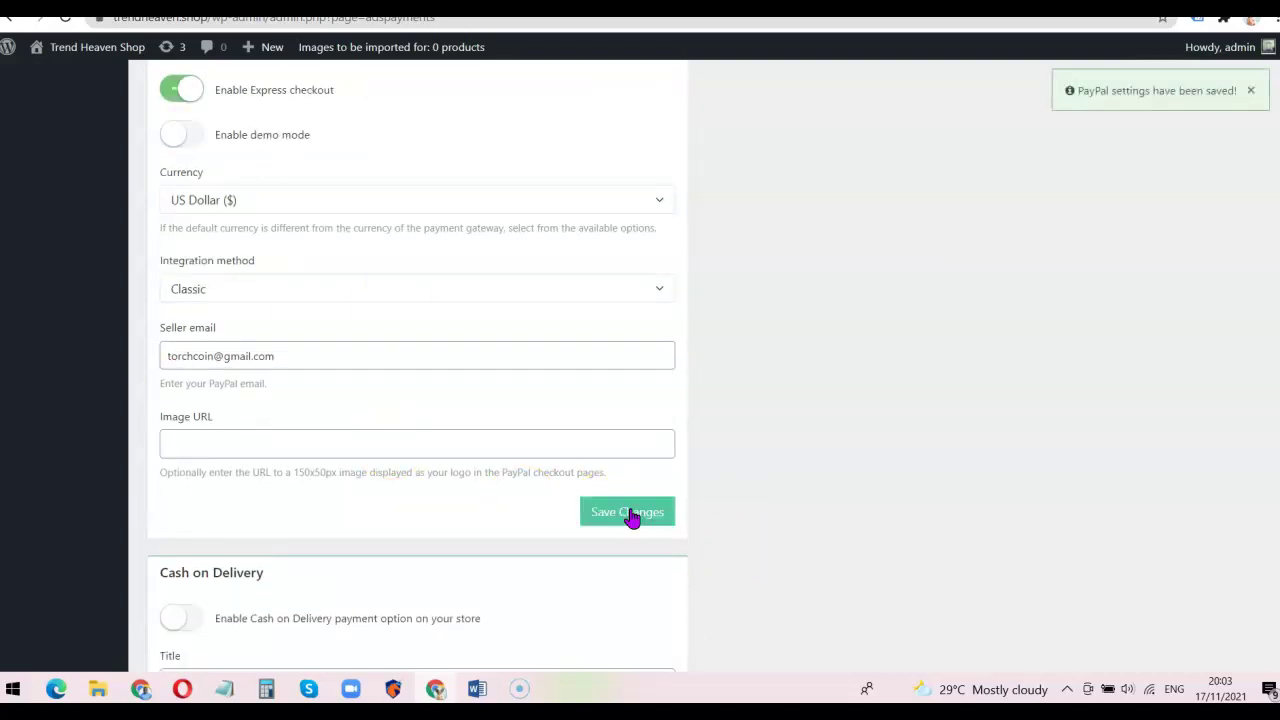
# - Open the Trend Heaven Shop storefront in a new browser tab and switch to it
pyautogui.scroll(10, 631, 516)
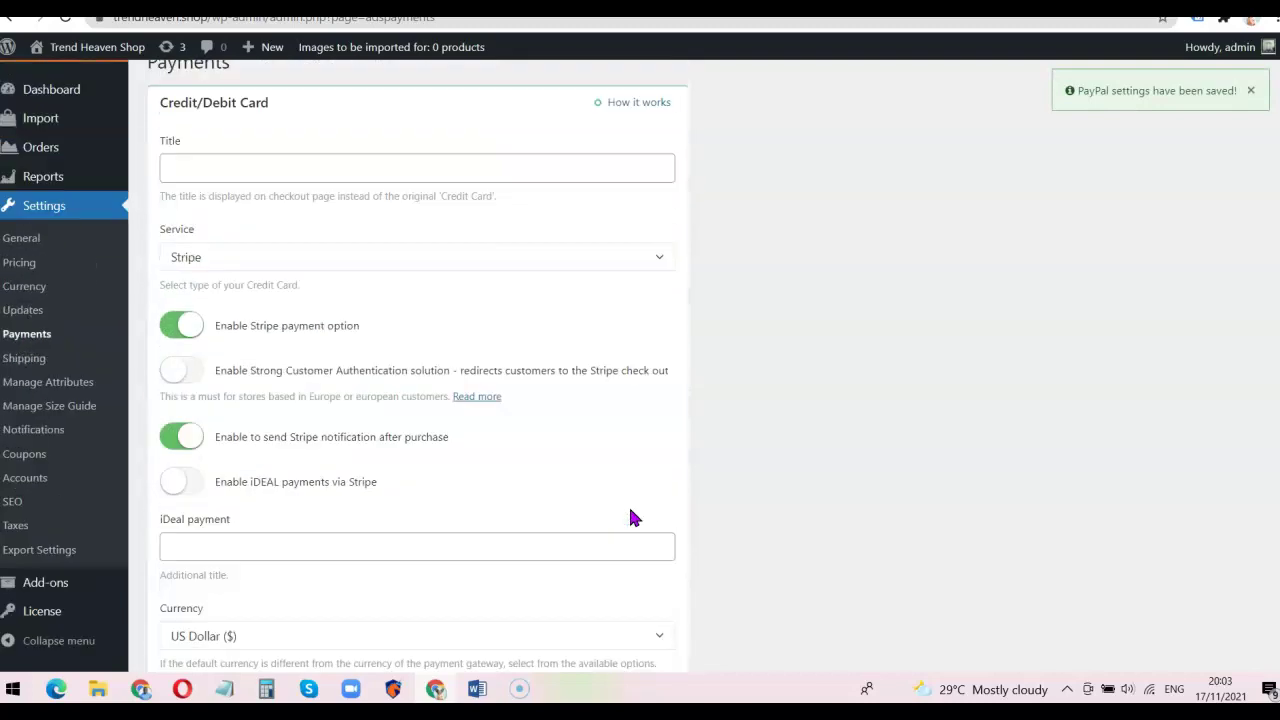
pyautogui.scroll(1, 631, 516)
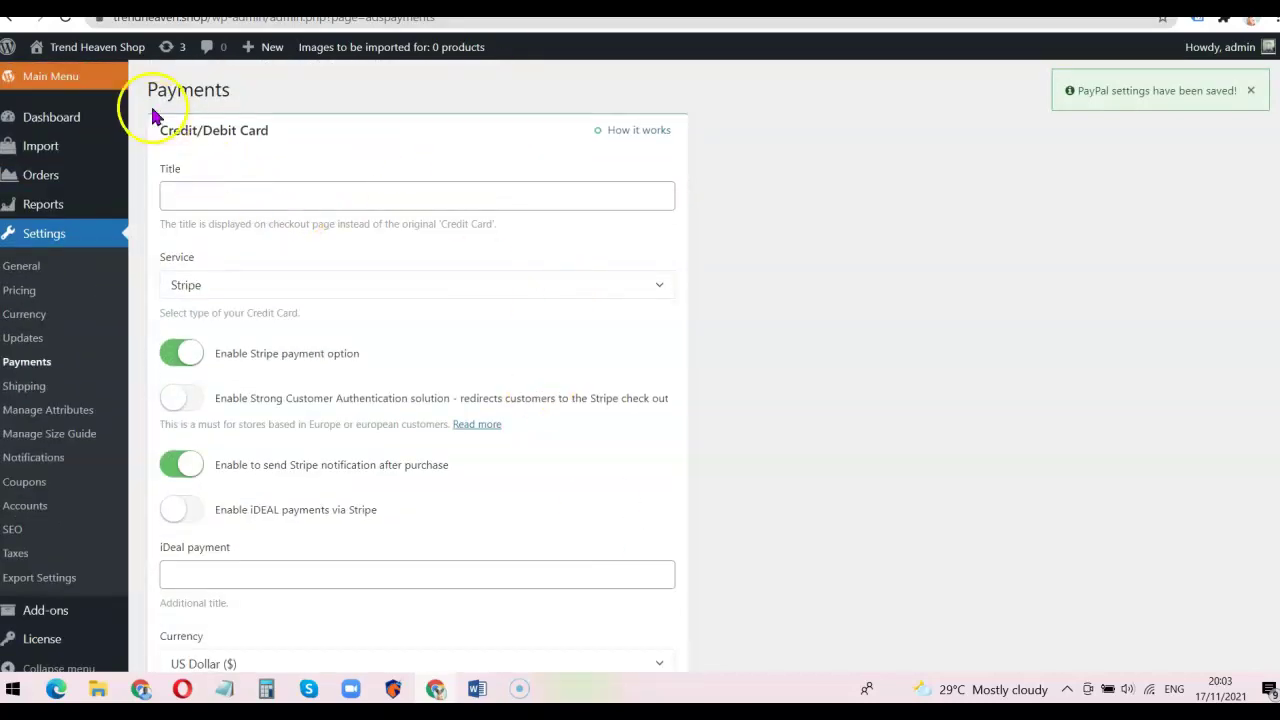
pyautogui.moveTo(86, 48)
pyautogui.rightClick(62, 86)
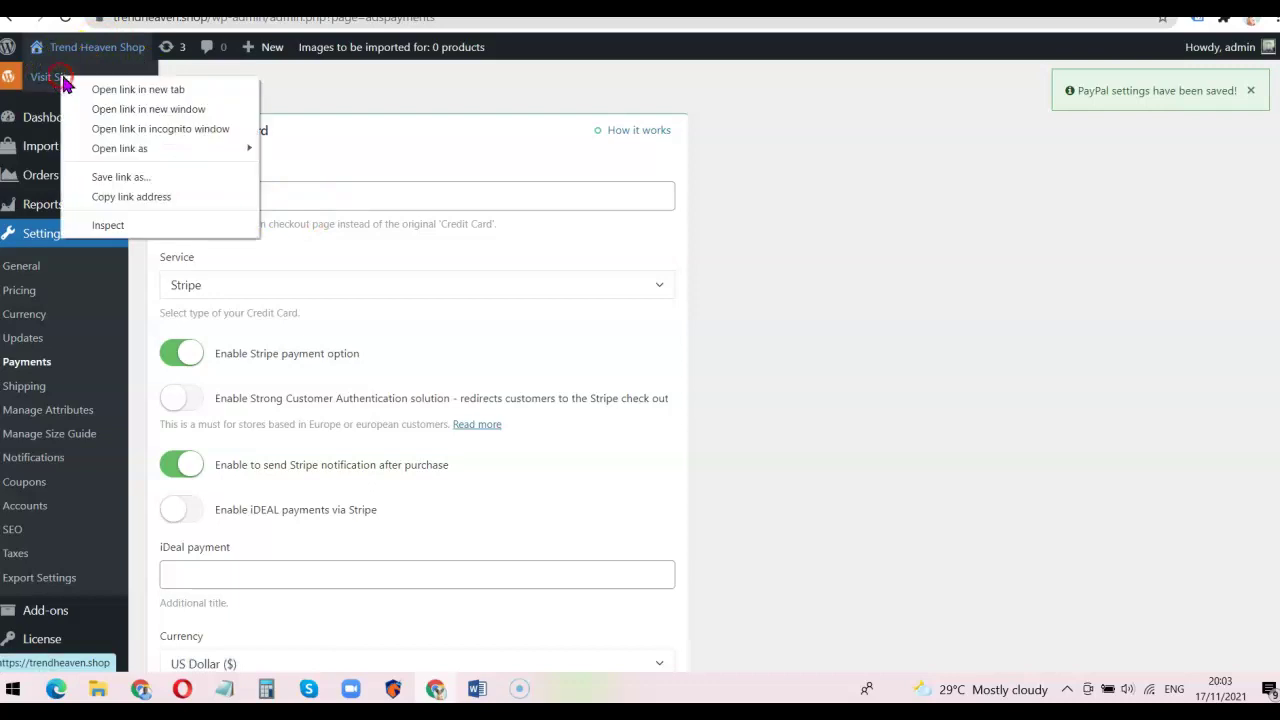
pyautogui.click(92, 90)
pyautogui.hotkey('ctrl', 'Tab')
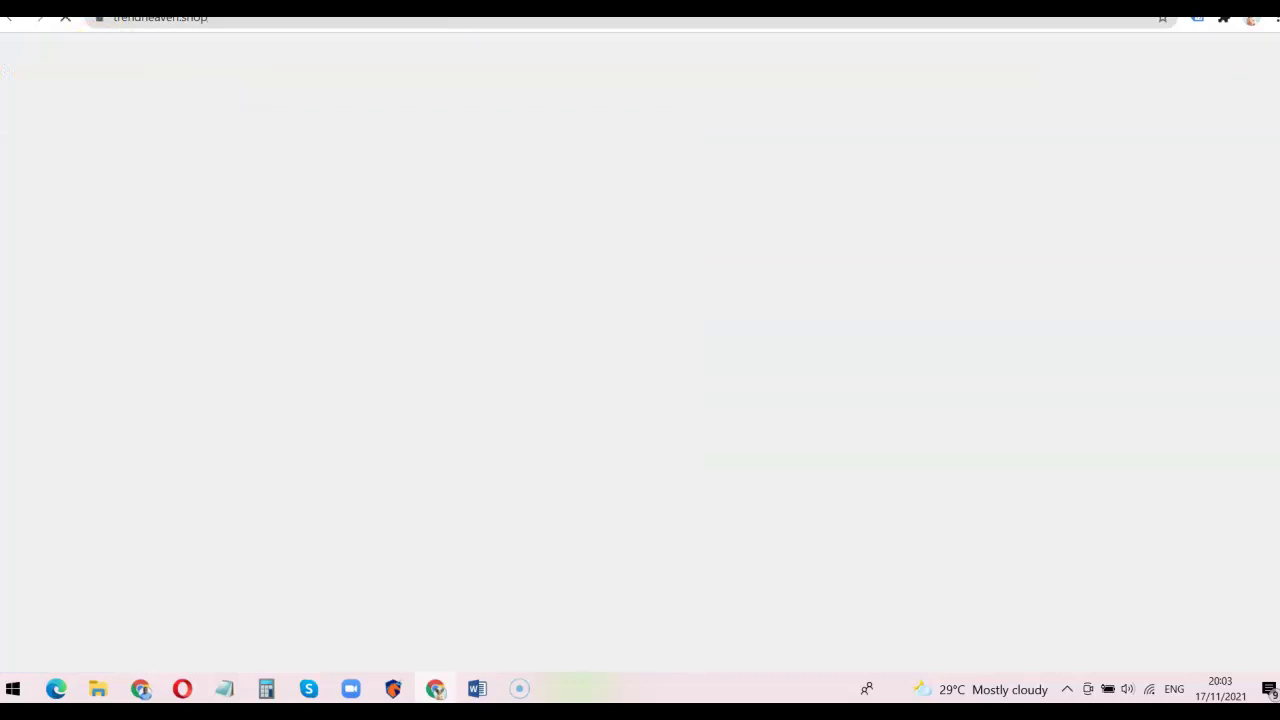
# - Open the Integrated Handheld Mobile Game Controller from the Just Arrived products and add it to the cart
pyautogui.scroll(-7, 690, 325)
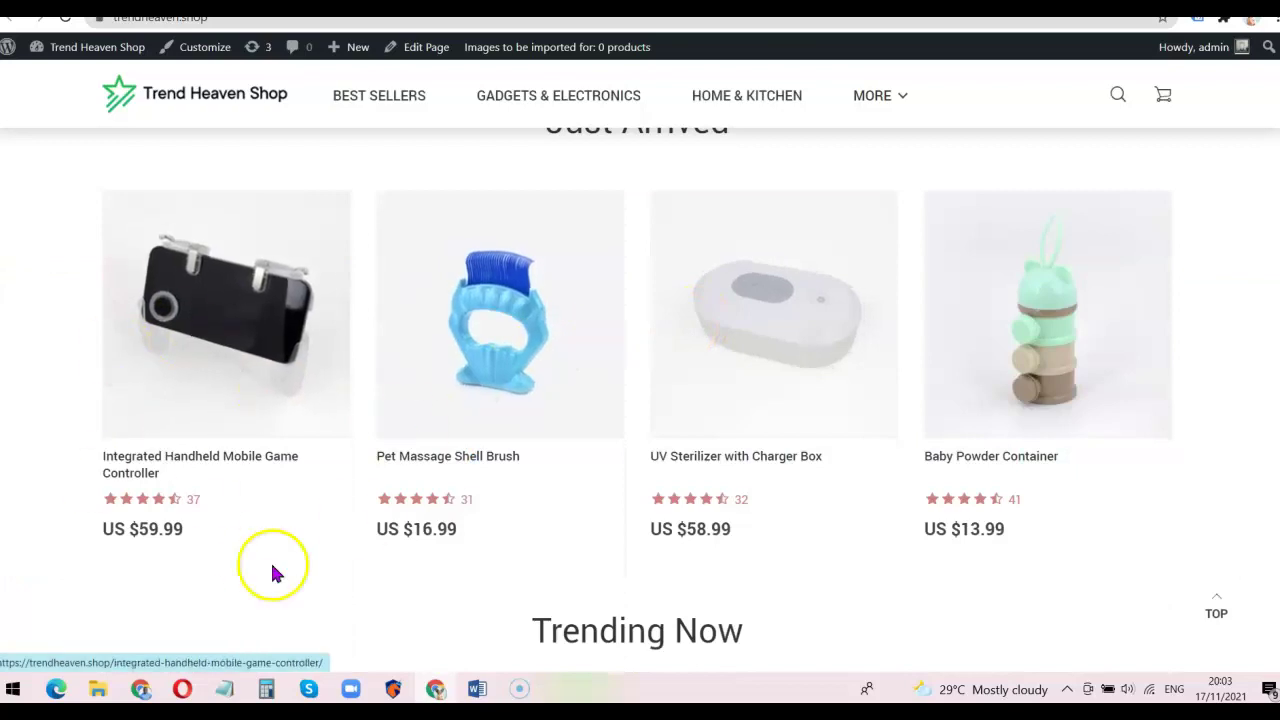
pyautogui.click(218, 327)
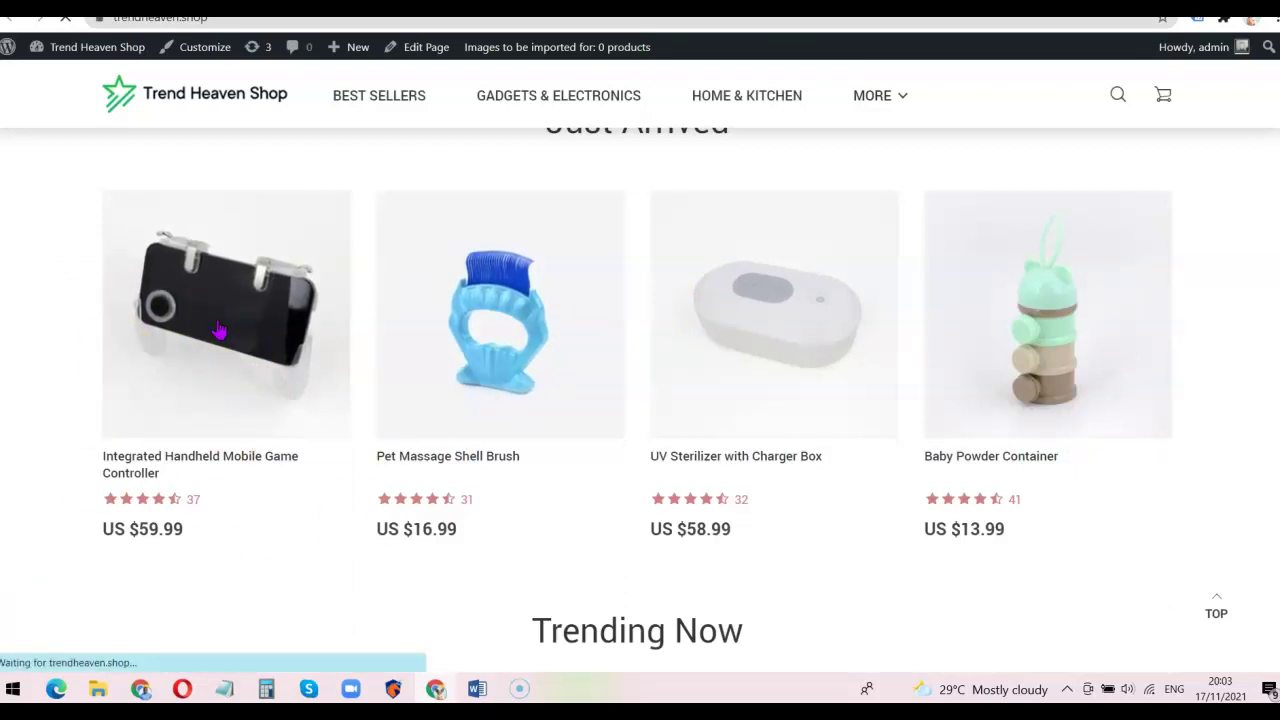
pyautogui.scroll(-3, 905, 300)
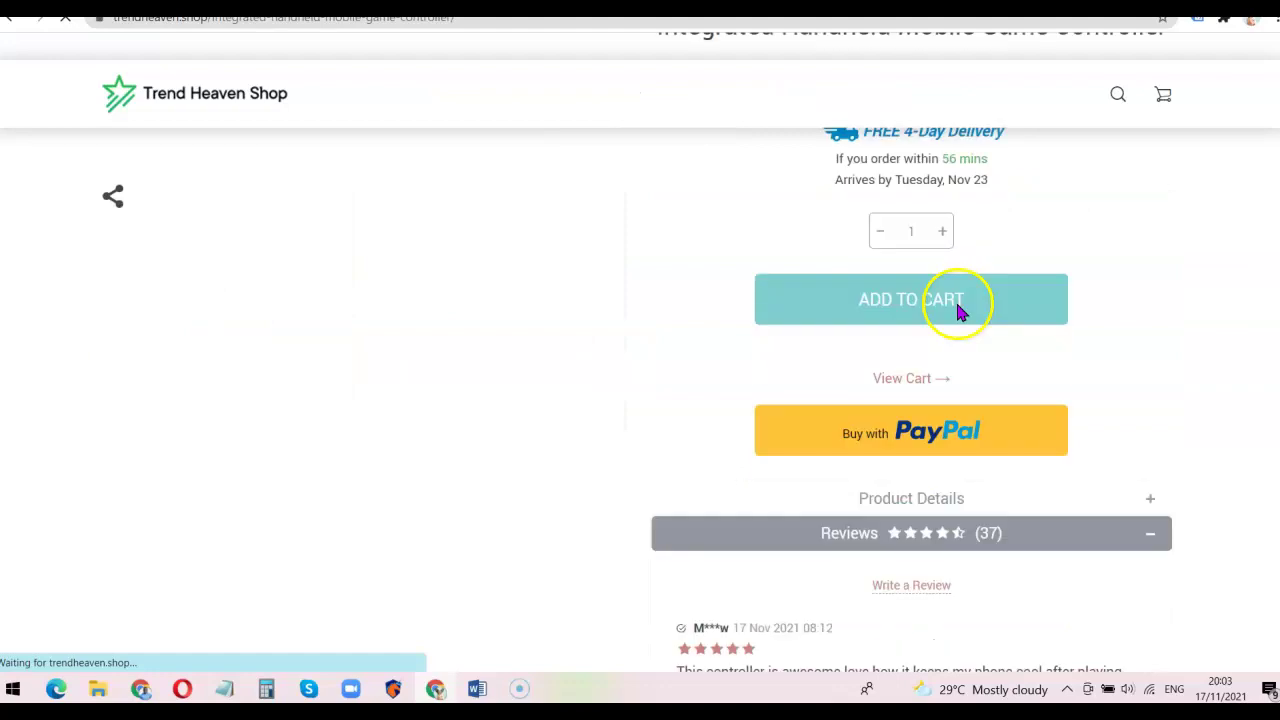
pyautogui.scroll(-3, 958, 422)
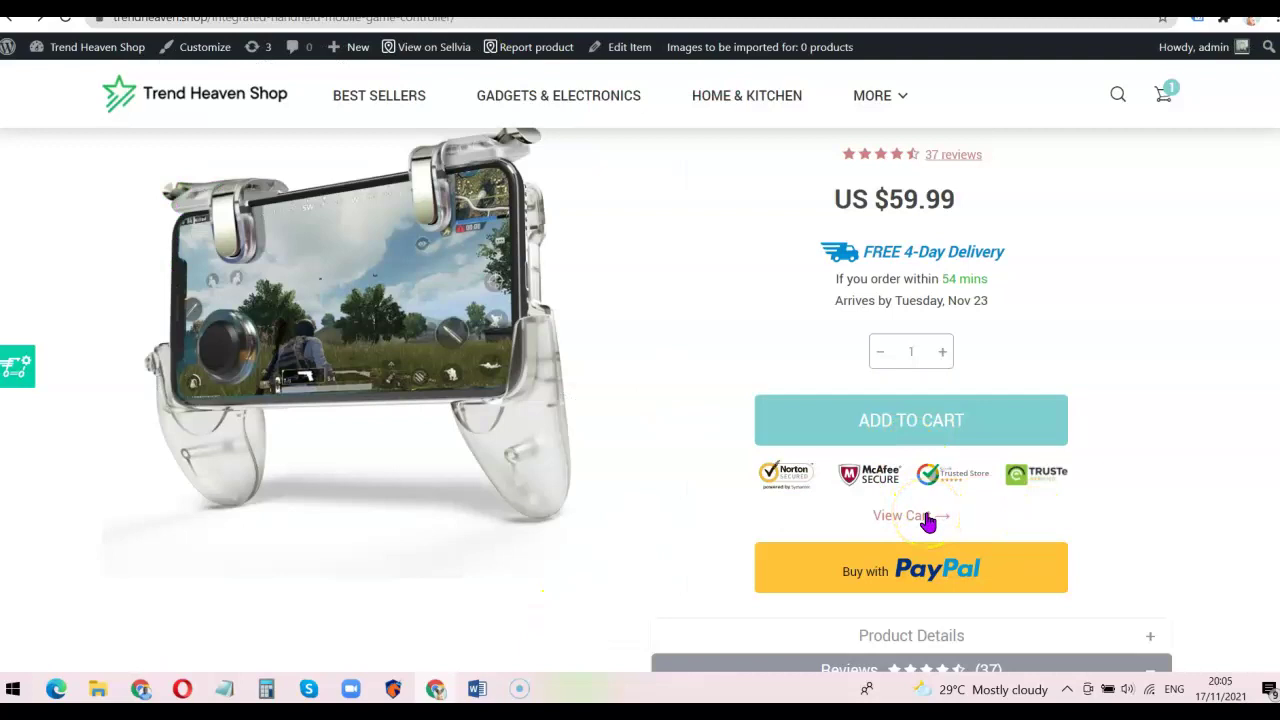
pyautogui.click(895, 429)
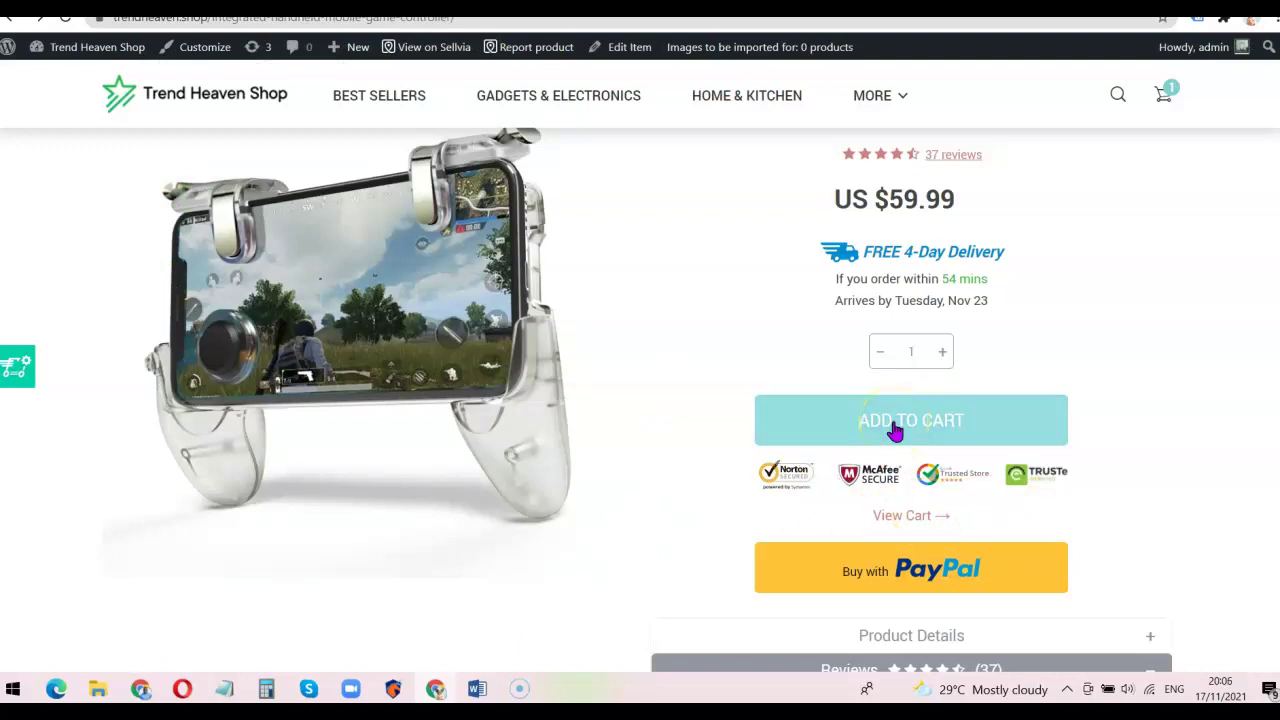
# - Switch back to the store's admin tab, open the AliDropship dashboard from the payment settings and return to the main WordPress menu
pyautogui.click(428, 96)
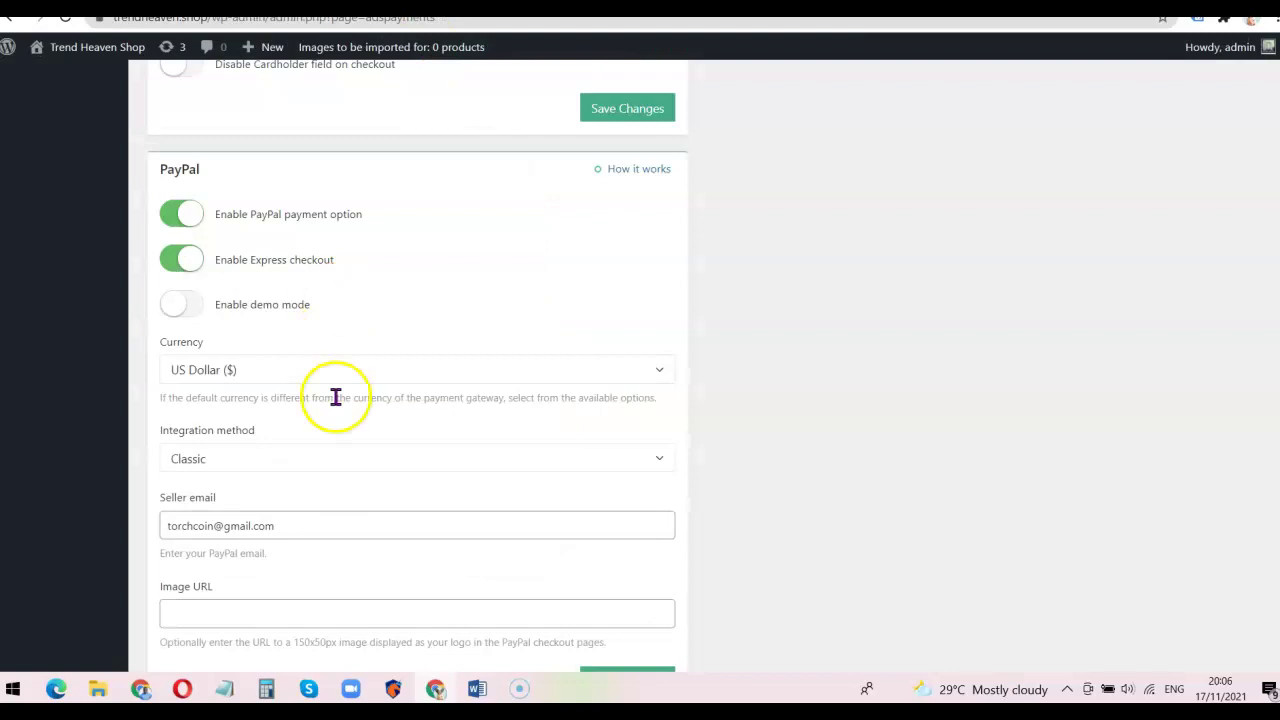
pyautogui.scroll(10, 334, 400)
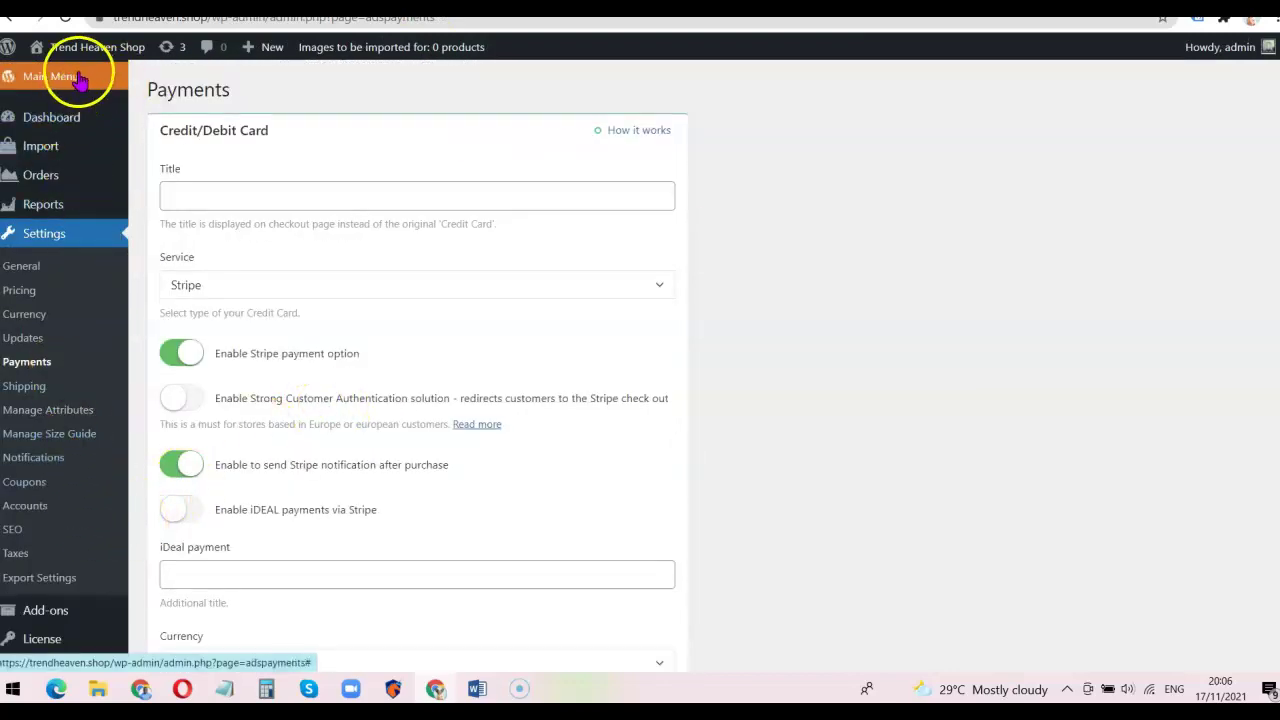
pyautogui.click(29, 123)
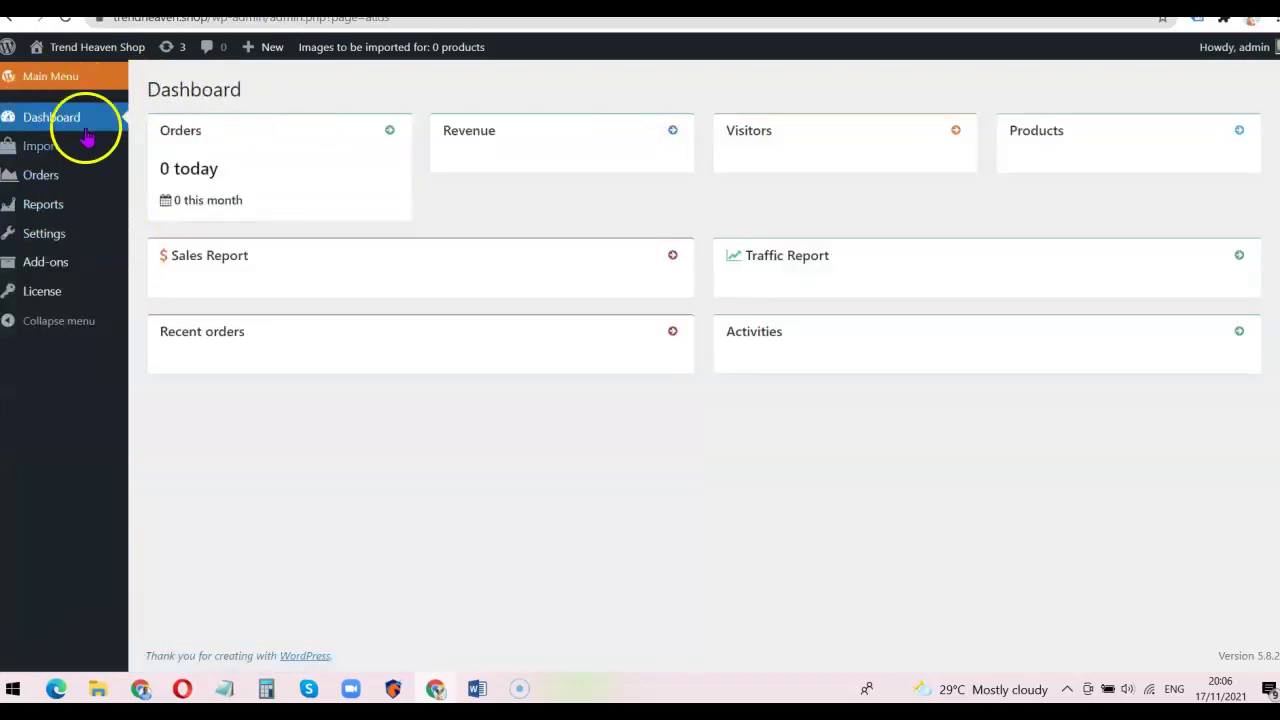
pyautogui.click(37, 84)
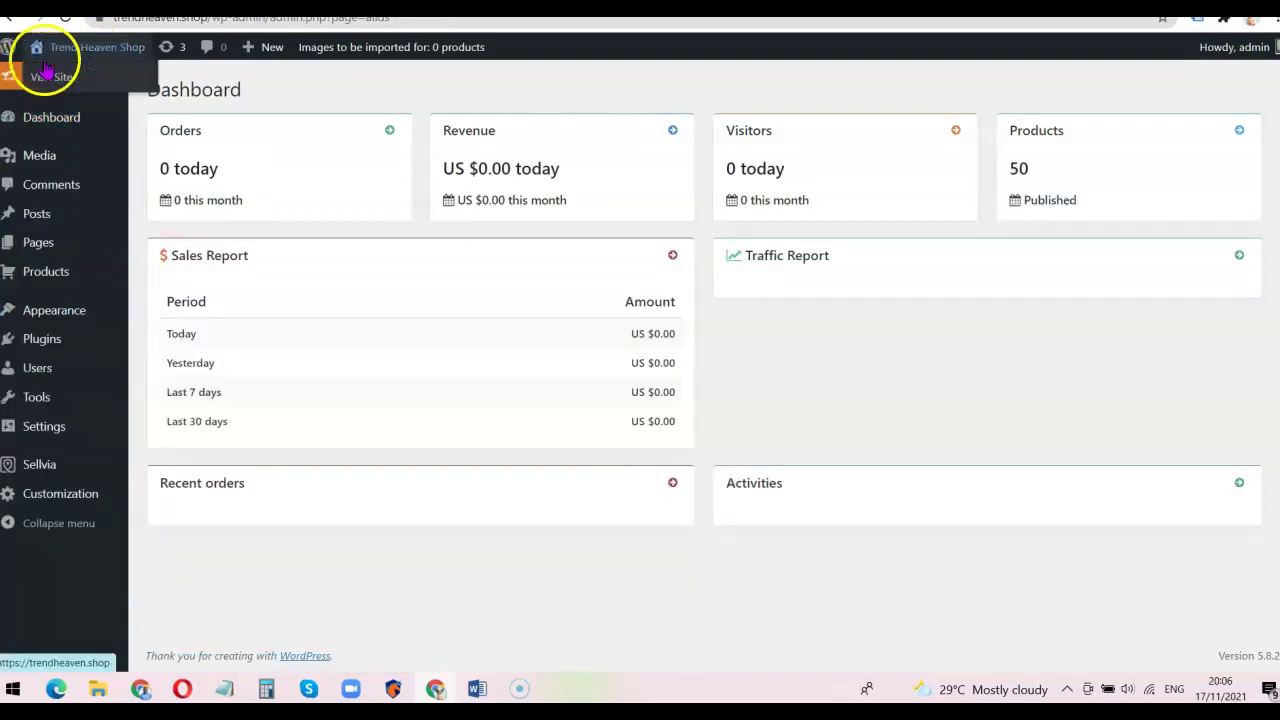
# - Open Sellvia's API Keys page and activate the subscription with the public and secret keys already filled in
pyautogui.moveTo(35, 475)
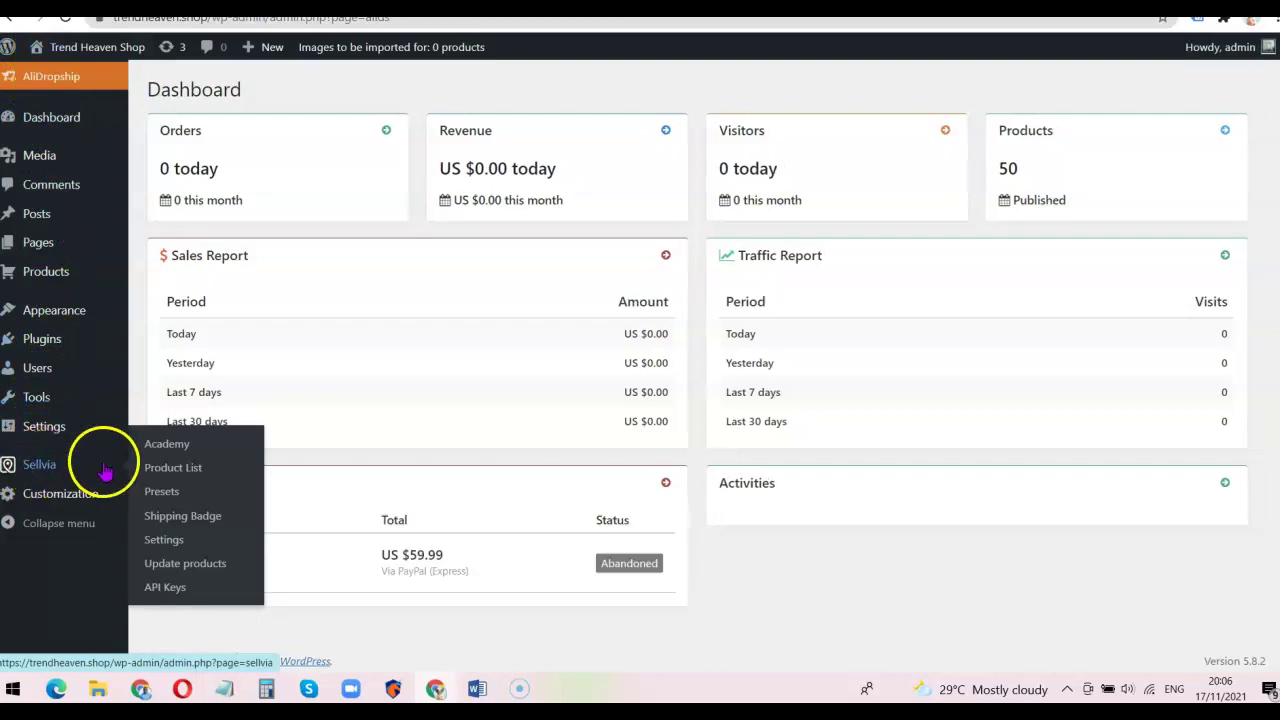
pyautogui.click(165, 588)
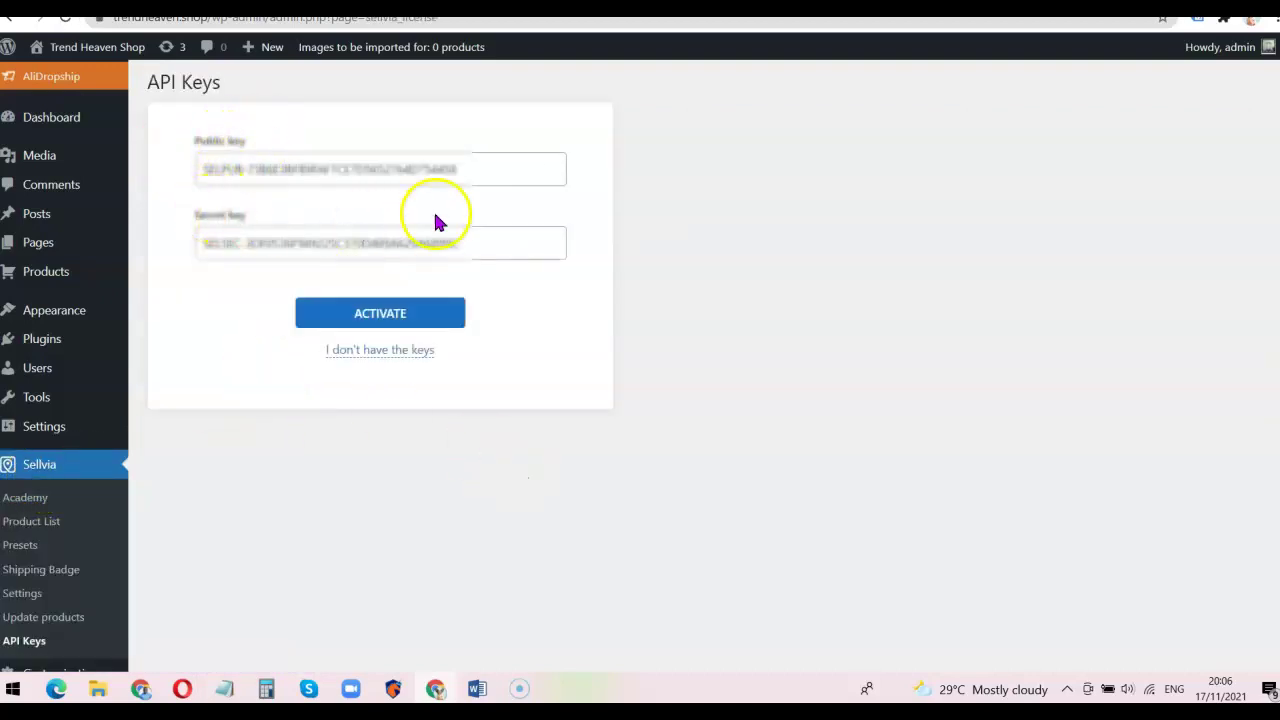
pyautogui.click(400, 316)
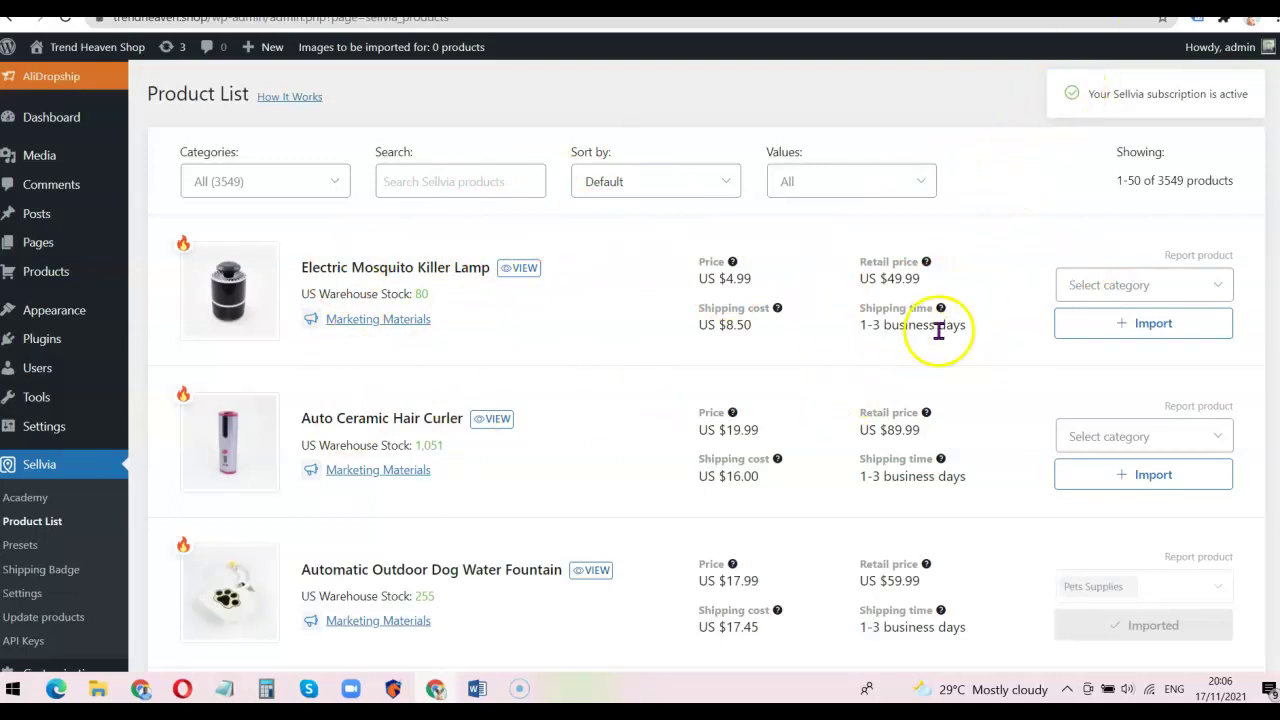
# - Look through the Sellvia product list for imported and importable products, and return to the game controller's storefront page
pyautogui.scroll(-6, 975, 230)
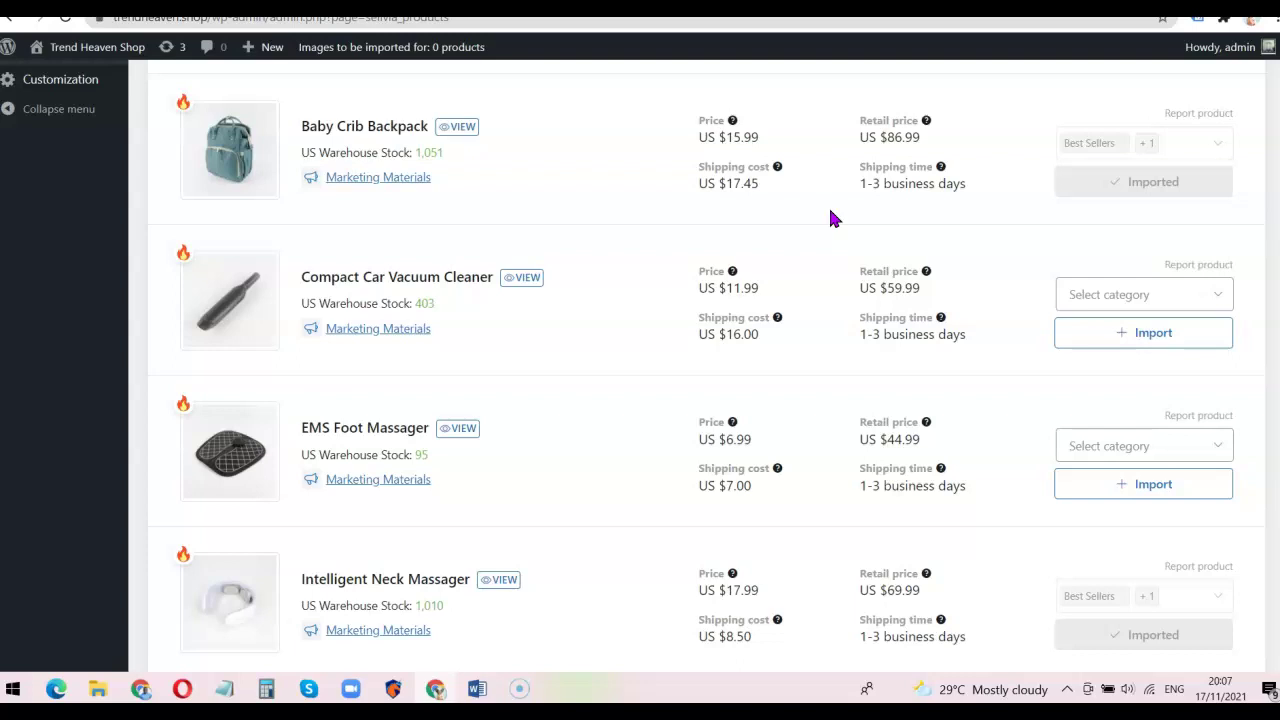
pyautogui.scroll(10, 835, 218)
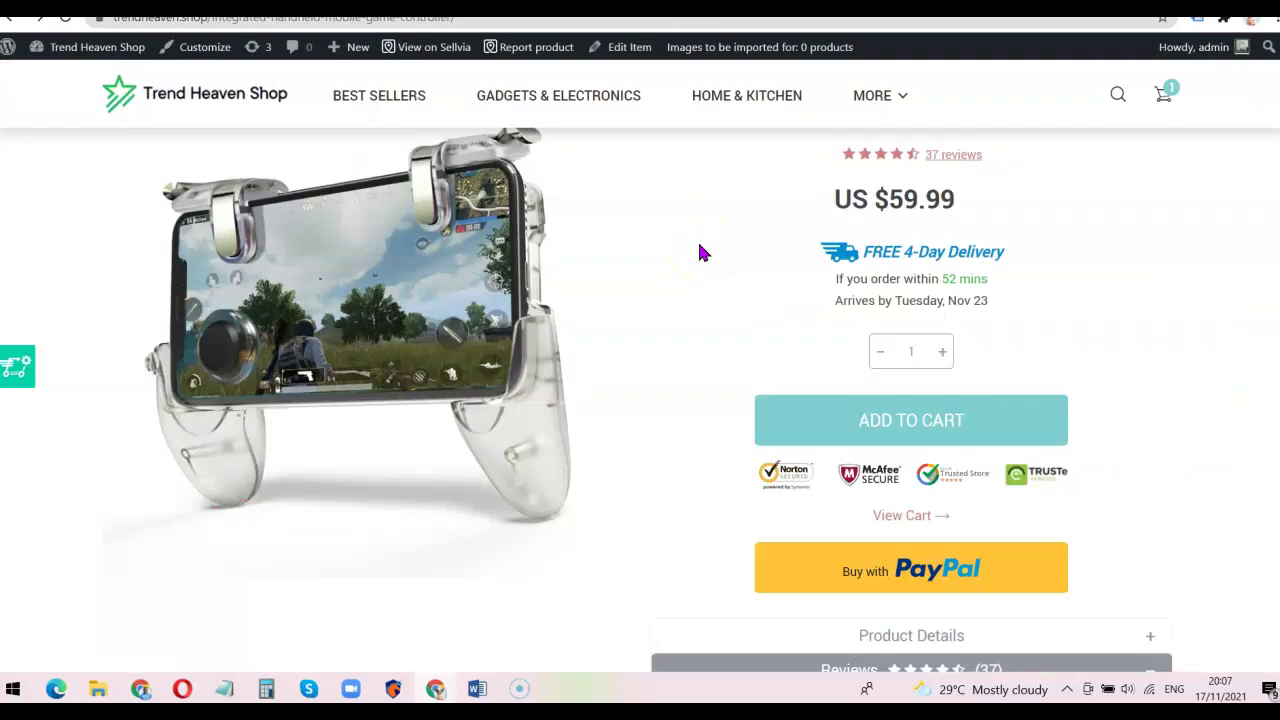
pyautogui.click(428, 46)
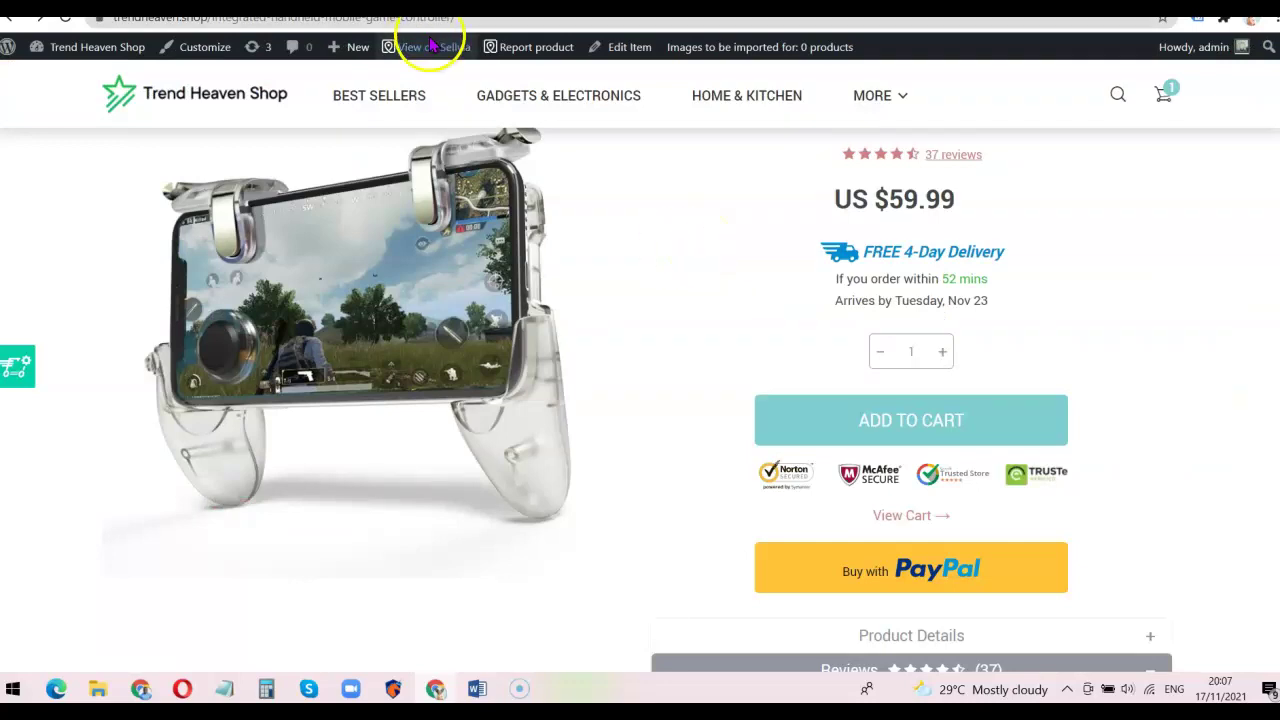